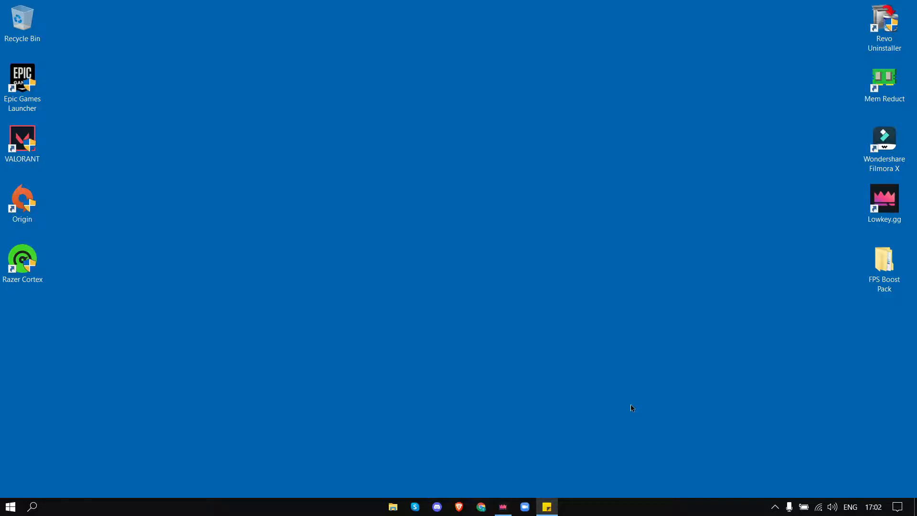
Step: Open the Create a restore point system protection settings and close them
{"action": "key", "text": "super"}
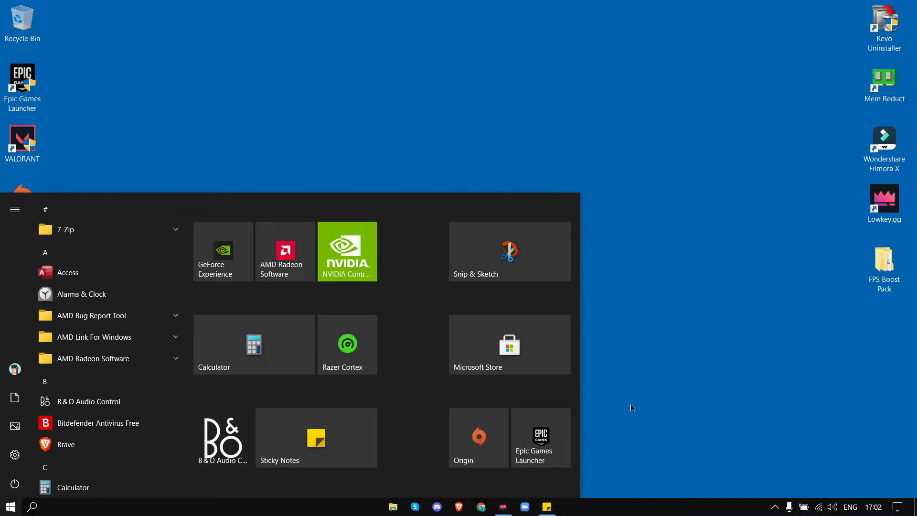
{"action": "type", "text": "create"}
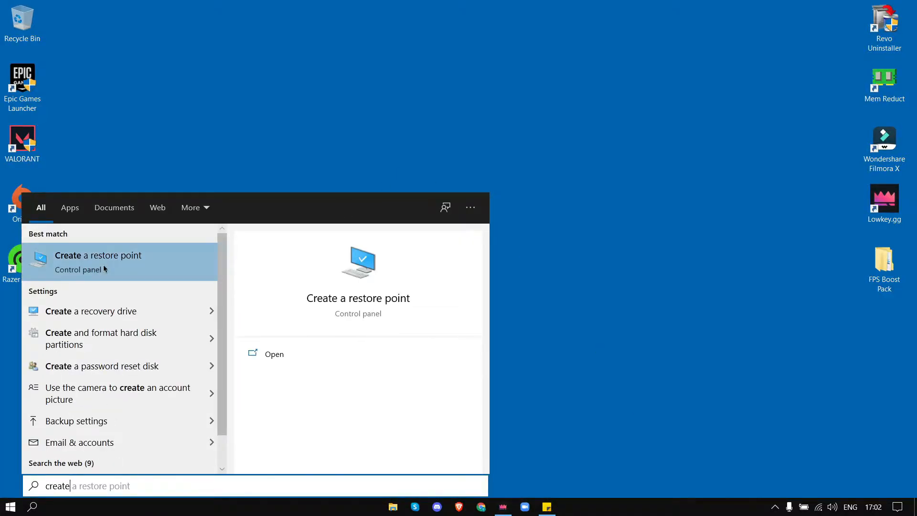
{"action": "left_click", "coordinate": [104, 268]}
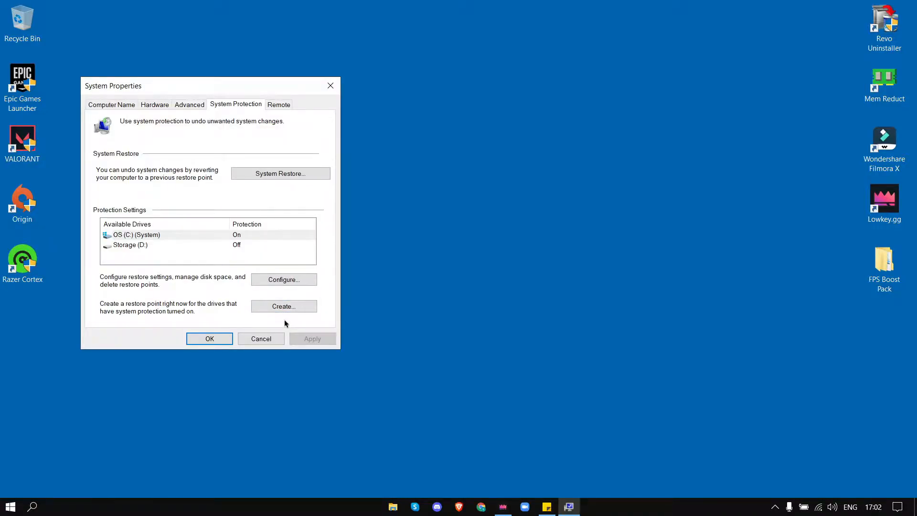
{"action": "left_click", "coordinate": [222, 339]}
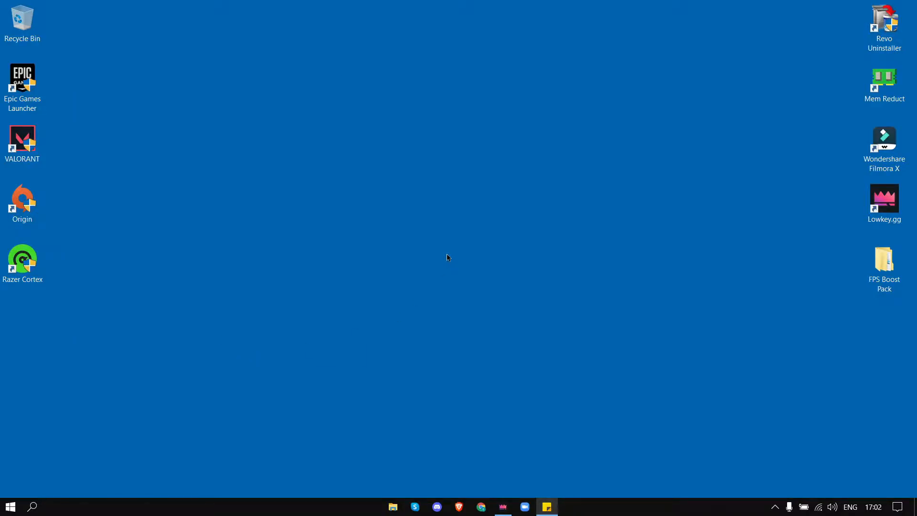
Step: Open Adjust the appearance and performance of Windows and select Adjust for best performance
{"action": "key", "text": "super"}
{"action": "type", "text": "perfo"}
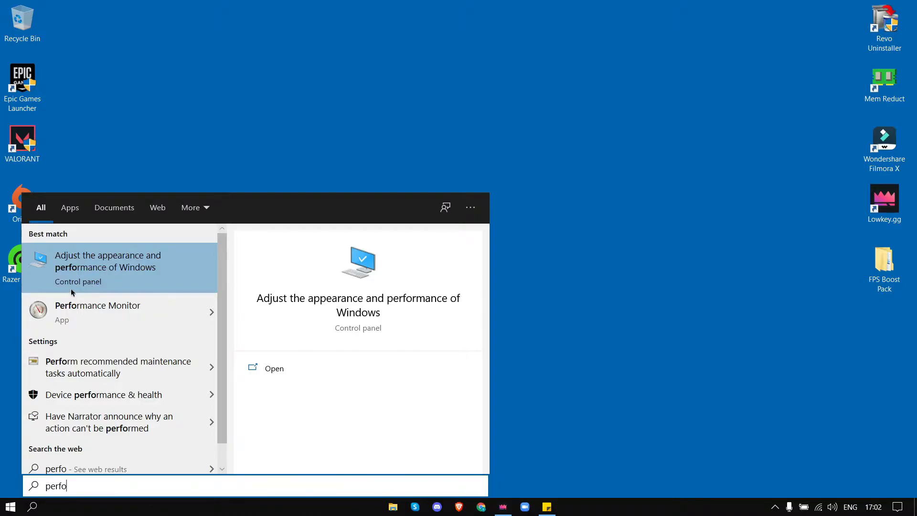
{"action": "left_click", "coordinate": [96, 278]}
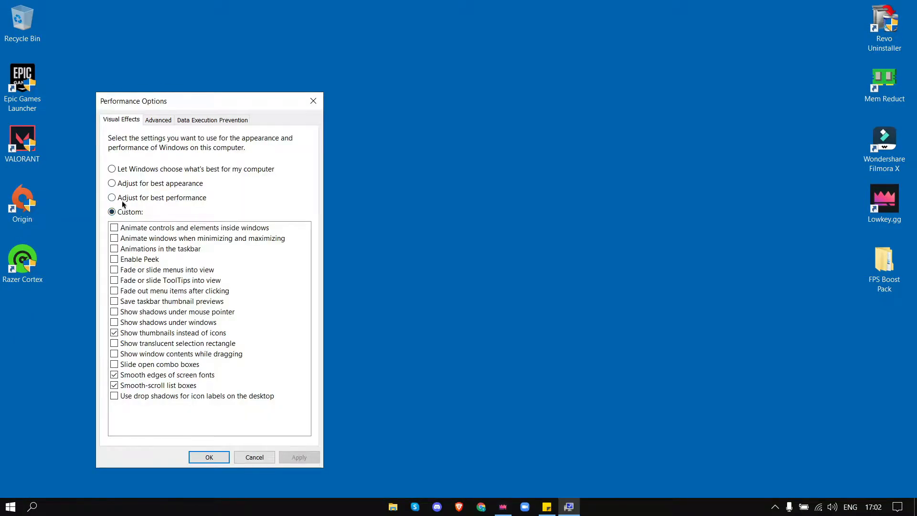
{"action": "left_click", "coordinate": [112, 184]}
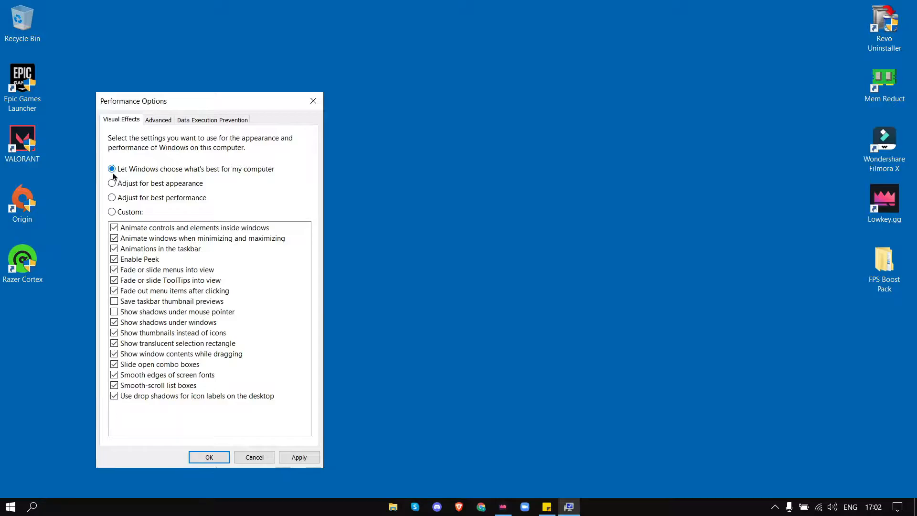
{"action": "left_click", "coordinate": [111, 199]}
Step: Enable smooth-scroll list boxes, smooth edges of screen fonts and thumbnails instead of icons, and apply the visual effects
{"action": "left_click", "coordinate": [114, 386]}
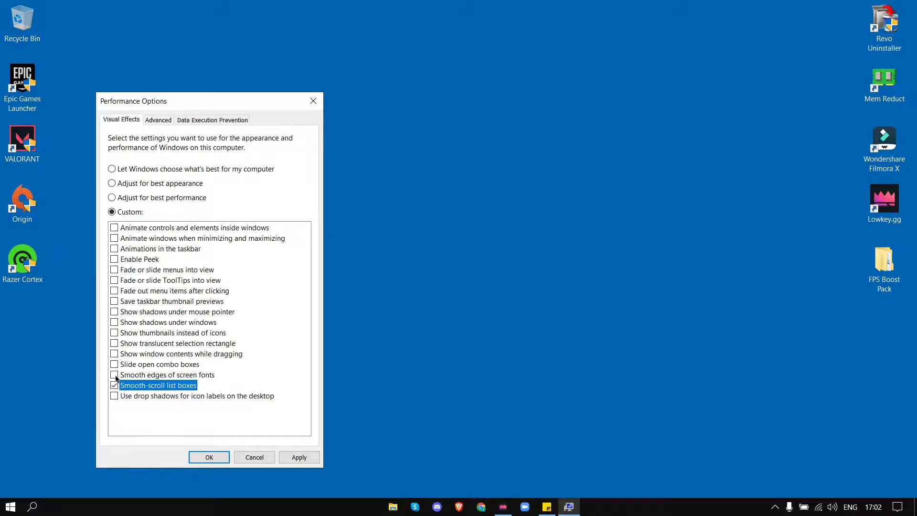
{"action": "left_click", "coordinate": [115, 375]}
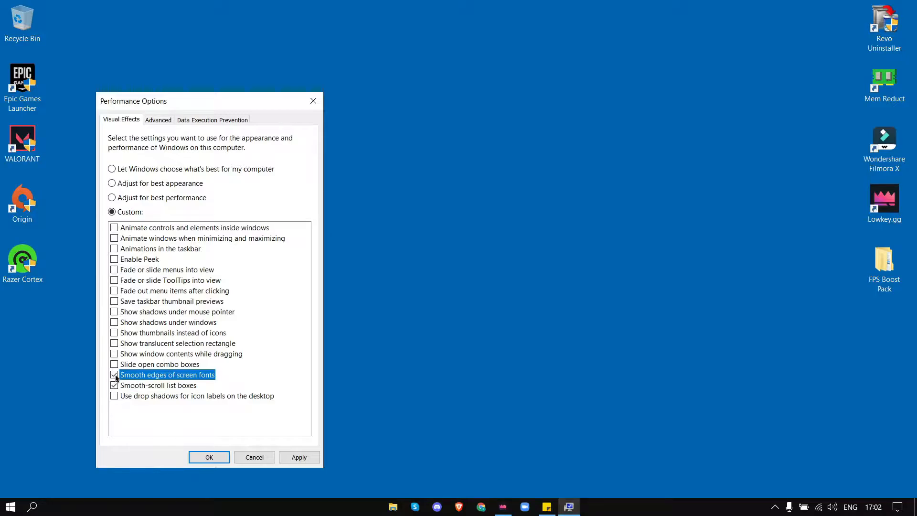
{"action": "left_click", "coordinate": [113, 334]}
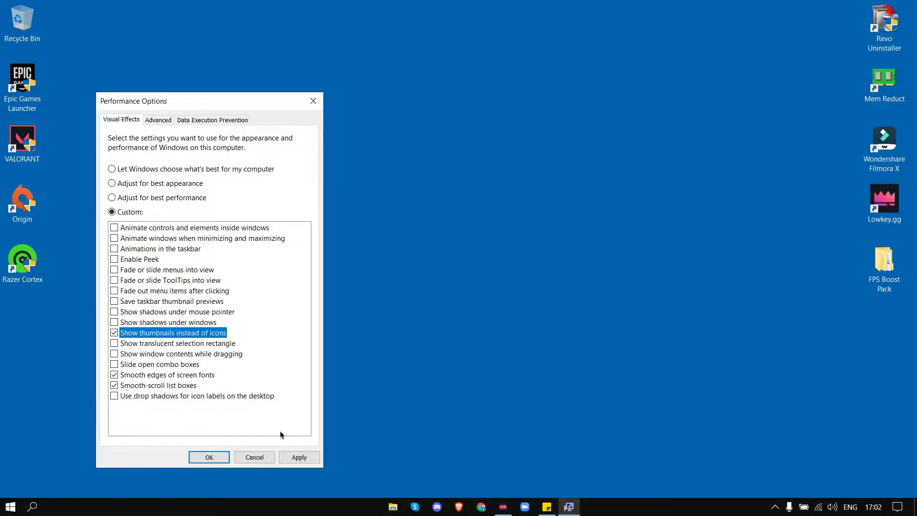
{"action": "left_click", "coordinate": [299, 457]}
{"action": "left_click", "coordinate": [209, 458]}
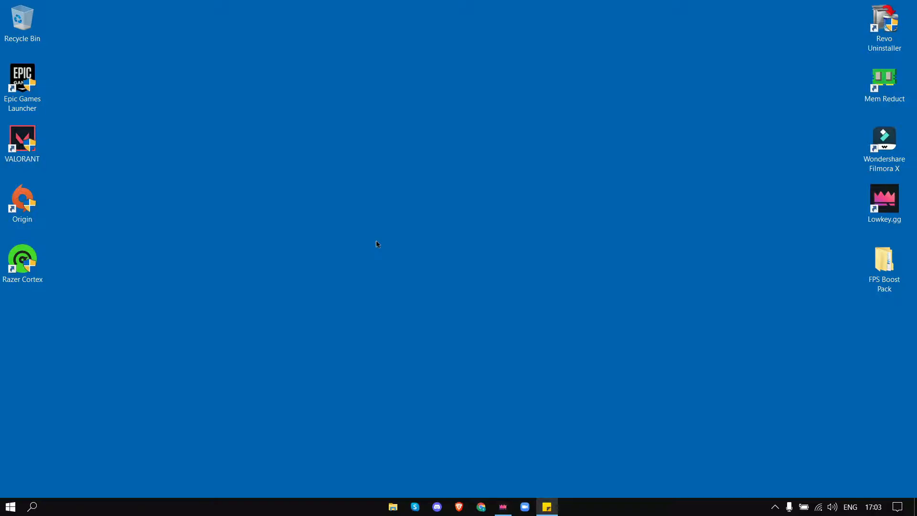
Step: Open the Settings app
{"action": "key", "text": "super"}
{"action": "type", "text": "s"}
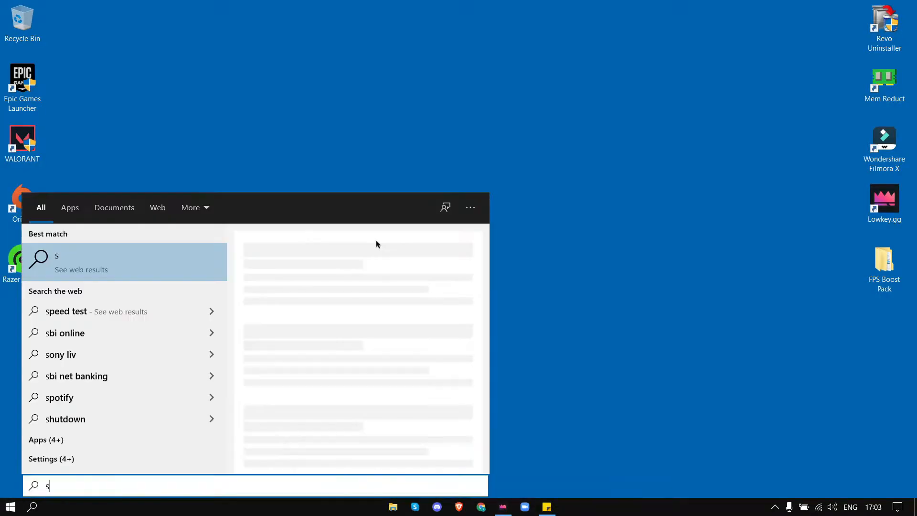
{"action": "key", "text": "BackSpace"}
{"action": "left_click", "coordinate": [10, 506]}
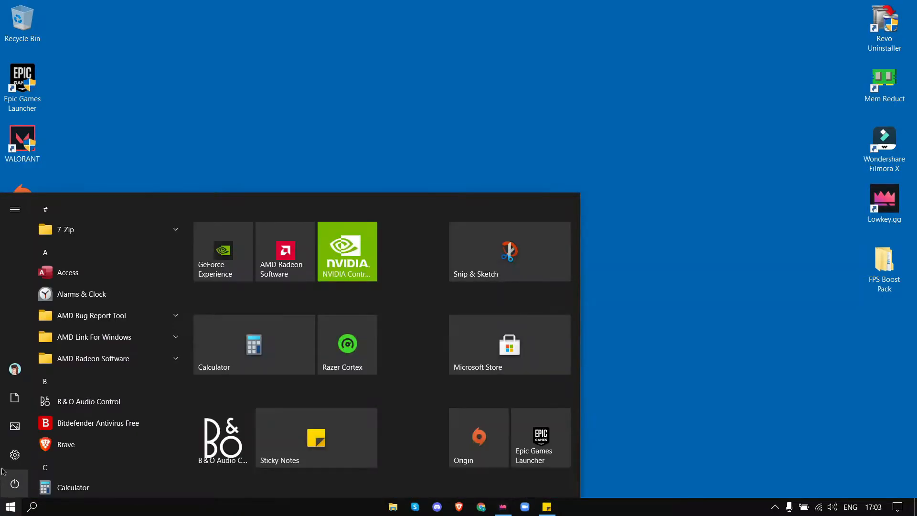
{"action": "left_click", "coordinate": [9, 458]}
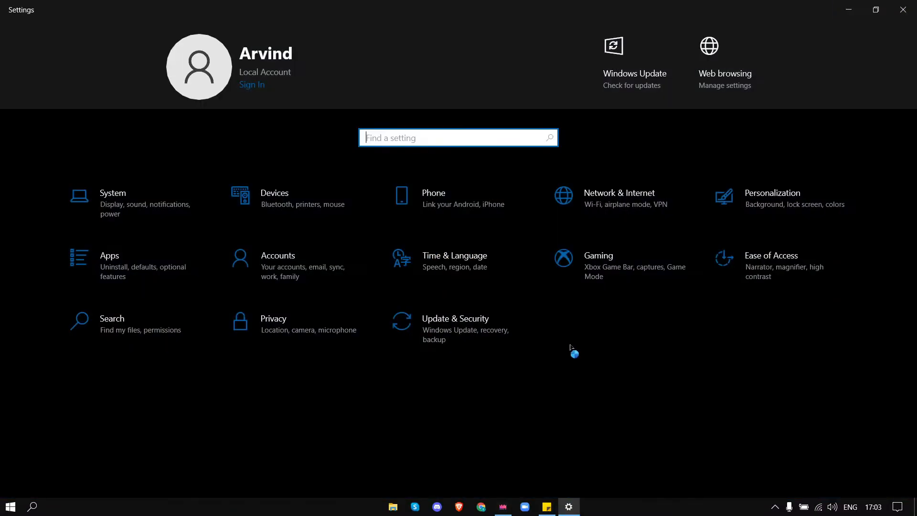
Step: Review the Personalization background and colour options
{"action": "left_click", "coordinate": [774, 208]}
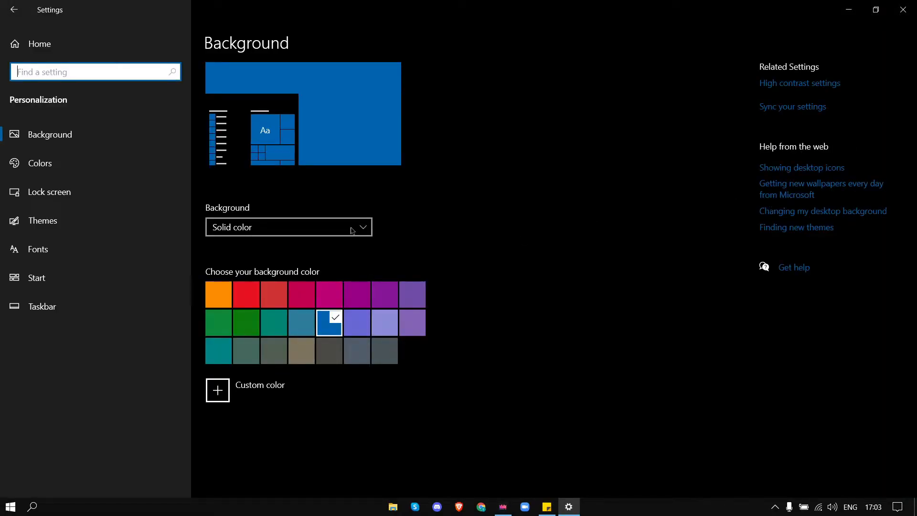
{"action": "left_click", "coordinate": [347, 230]}
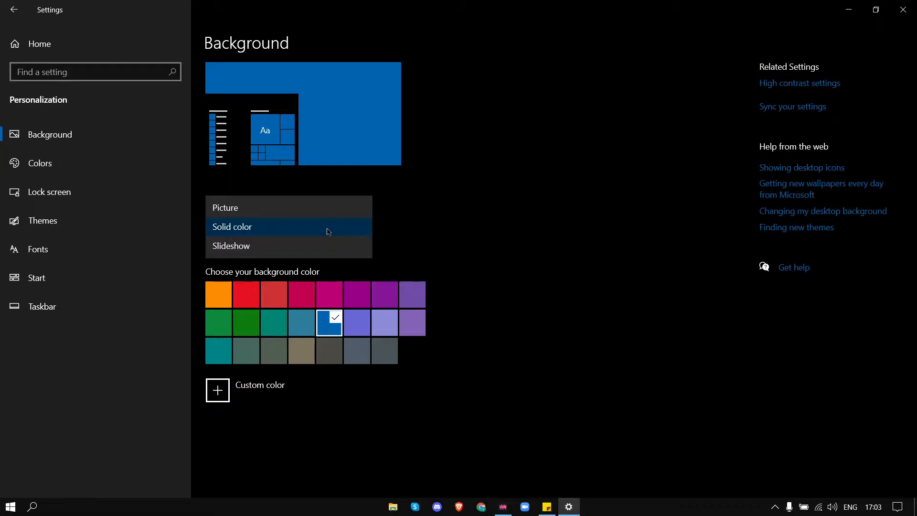
{"action": "left_click", "coordinate": [648, 386]}
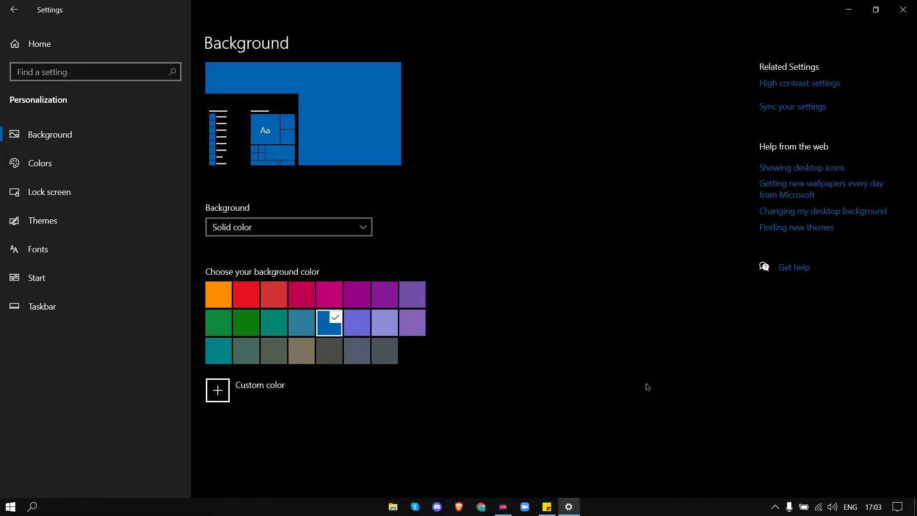
{"action": "left_click", "coordinate": [371, 232]}
{"action": "left_click", "coordinate": [625, 302]}
{"action": "left_click", "coordinate": [88, 168]}
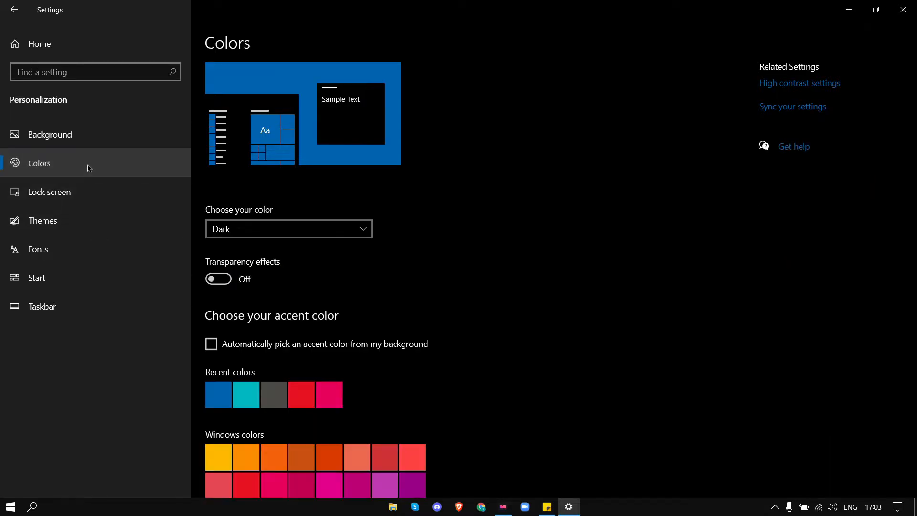
{"action": "left_click", "coordinate": [299, 228]}
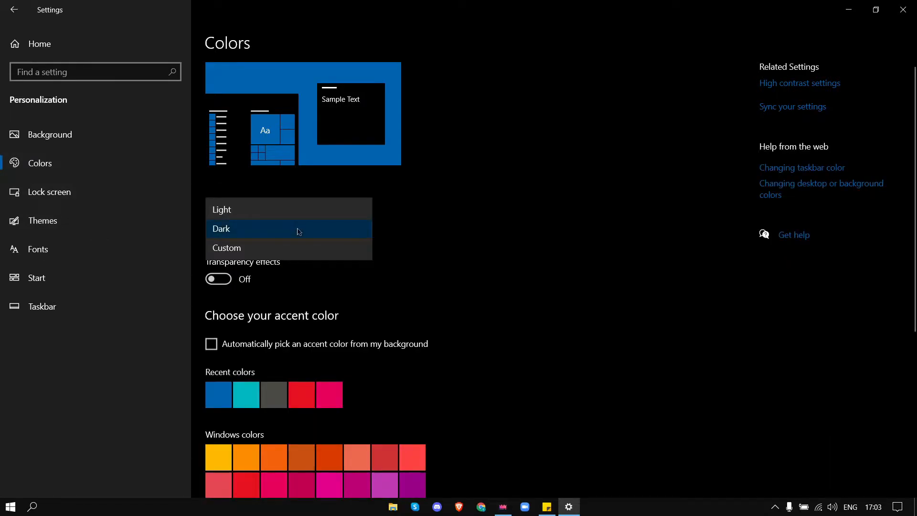
{"action": "left_click", "coordinate": [423, 248]}
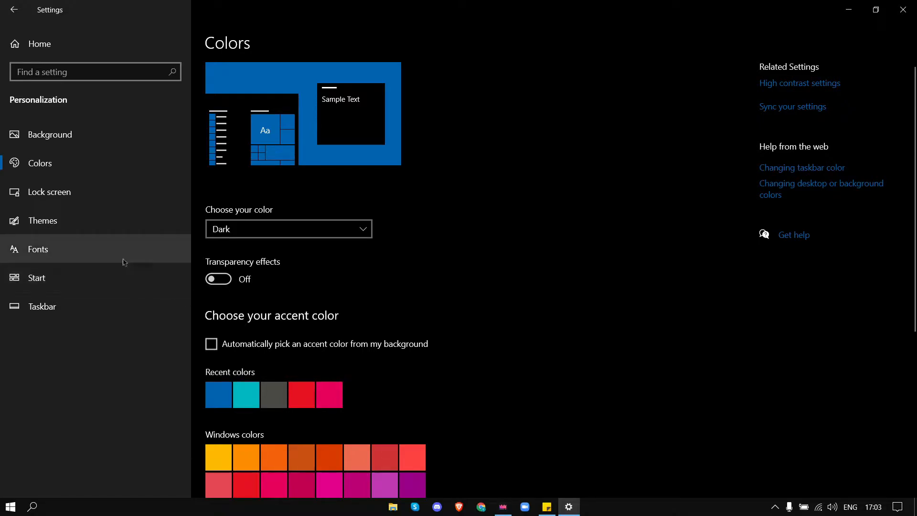
Step: Set one lock screen quick-status app slot to None
{"action": "left_click", "coordinate": [116, 191]}
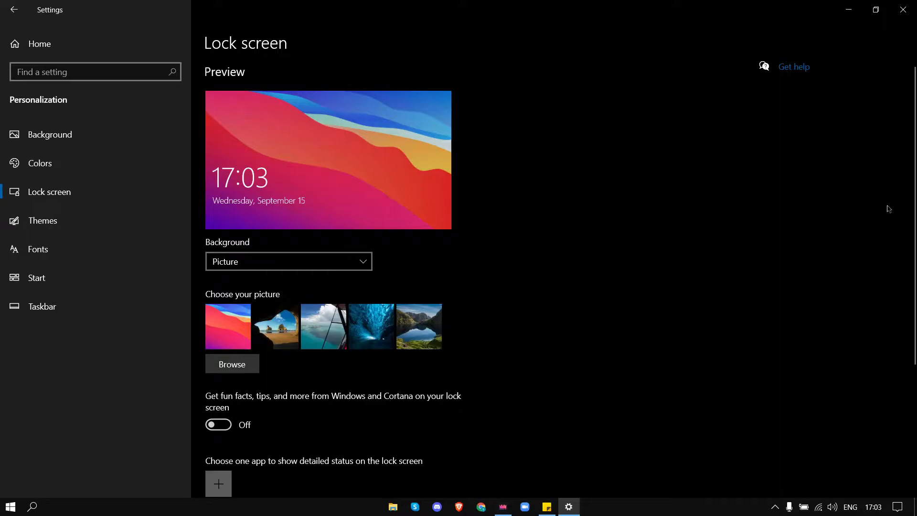
{"action": "scroll", "coordinate": [910, 187], "scroll_direction": "down", "scroll_amount": 4}
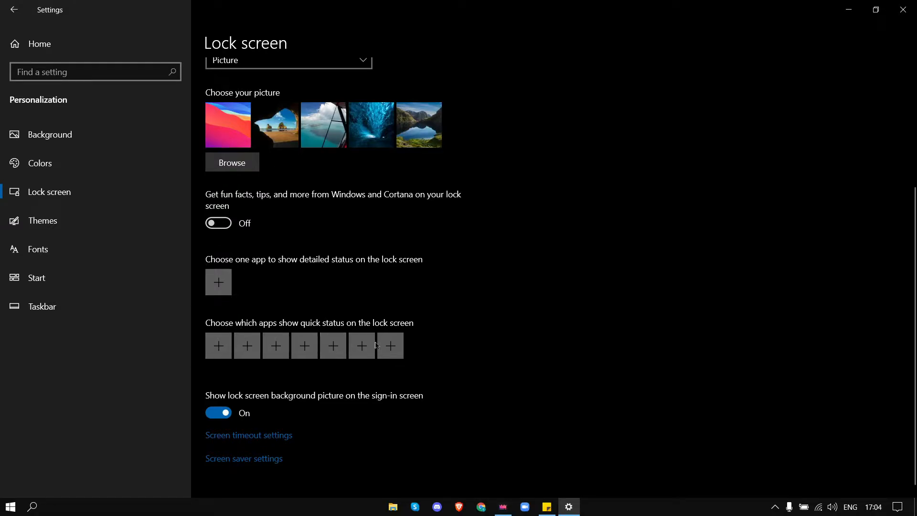
{"action": "left_click", "coordinate": [276, 347]}
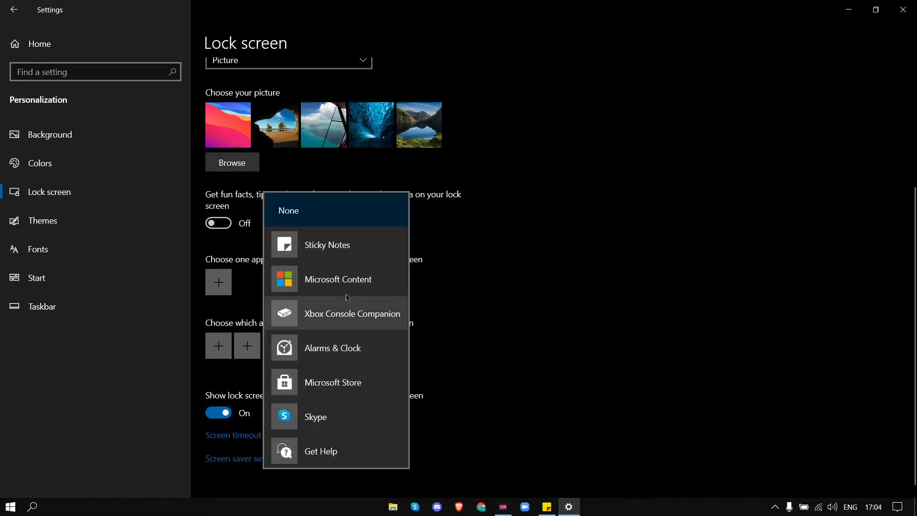
{"action": "left_click", "coordinate": [319, 204]}
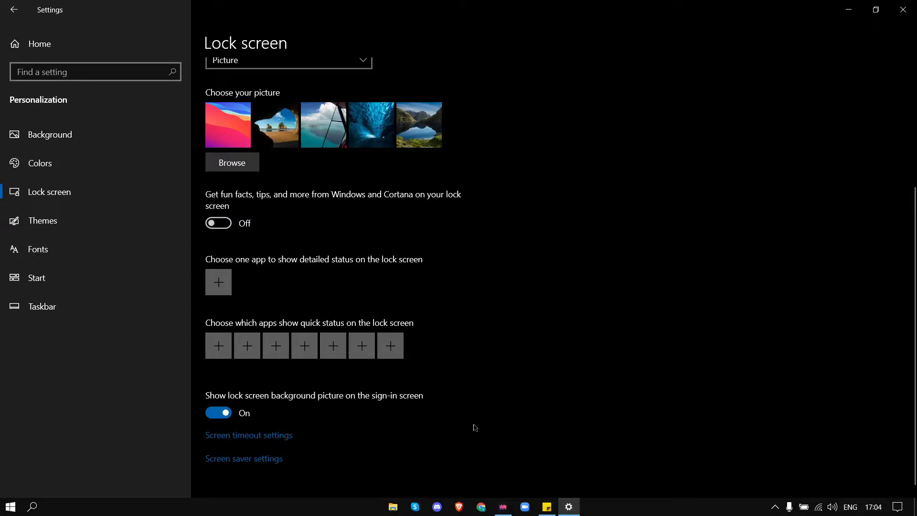
Step: Review the Start personalization settings, then open Privacy settings
{"action": "left_click", "coordinate": [77, 286]}
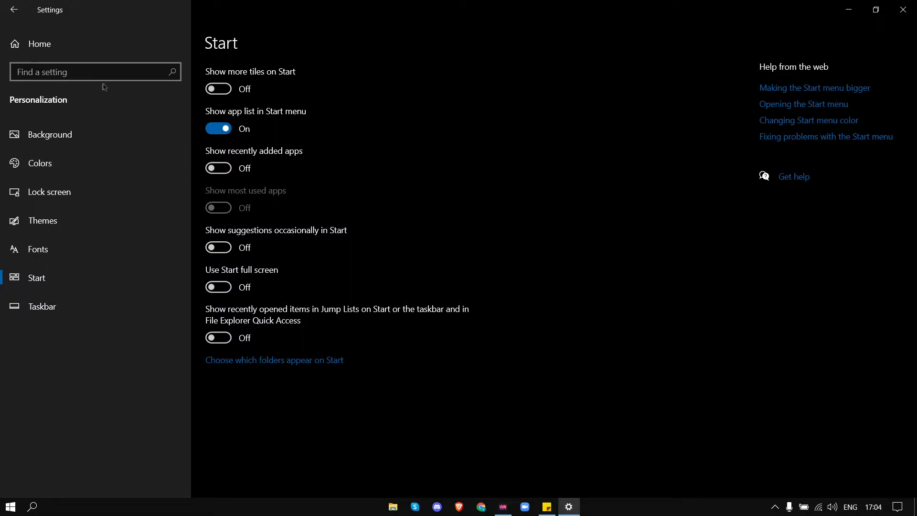
{"action": "left_click", "coordinate": [87, 50]}
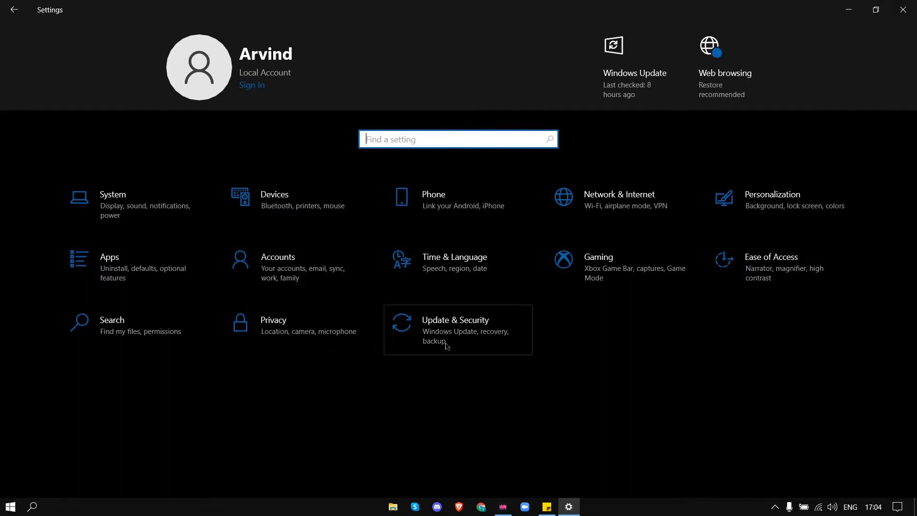
{"action": "left_click", "coordinate": [301, 322]}
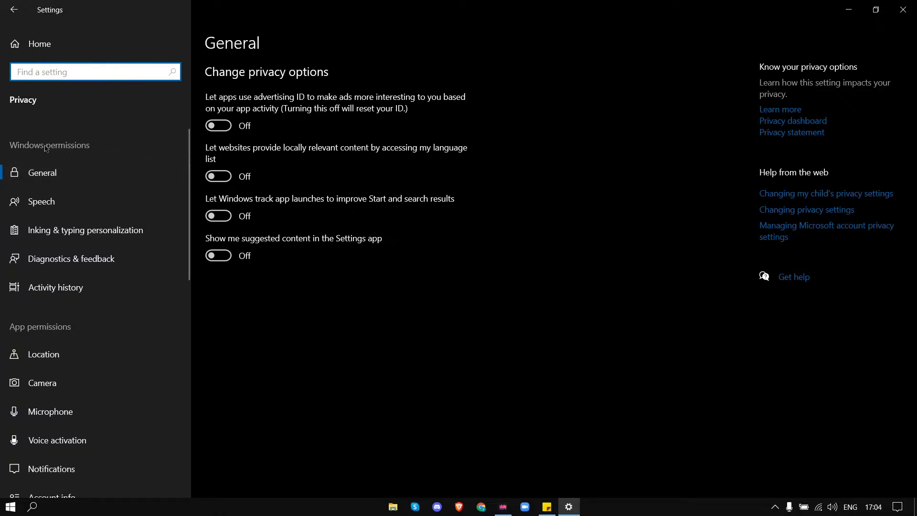
Step: Review the Speech, Inking & typing personalization, and Diagnostics & feedback privacy pages
{"action": "left_click", "coordinate": [111, 201]}
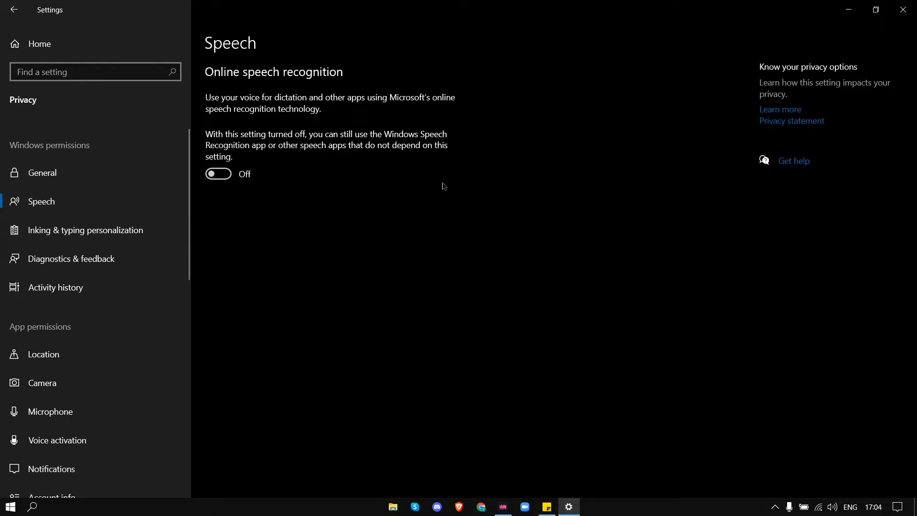
{"action": "left_click", "coordinate": [86, 231]}
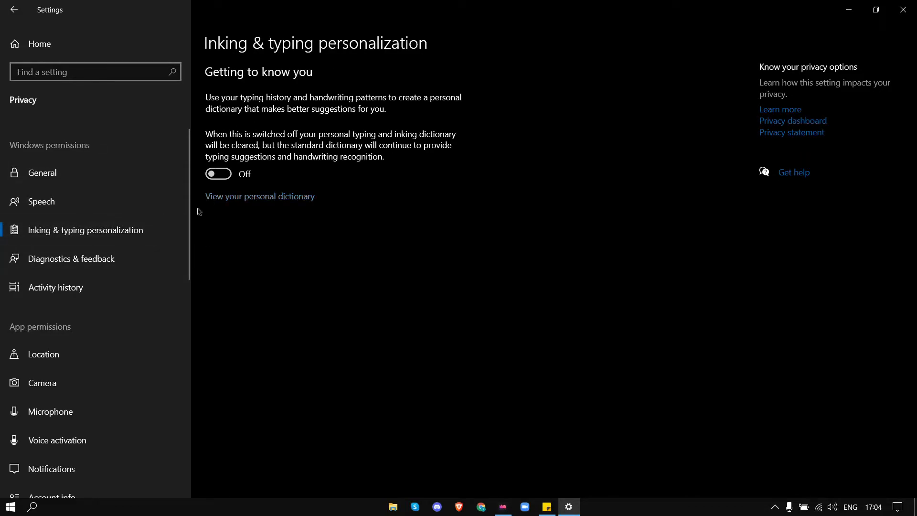
{"action": "left_click", "coordinate": [115, 256]}
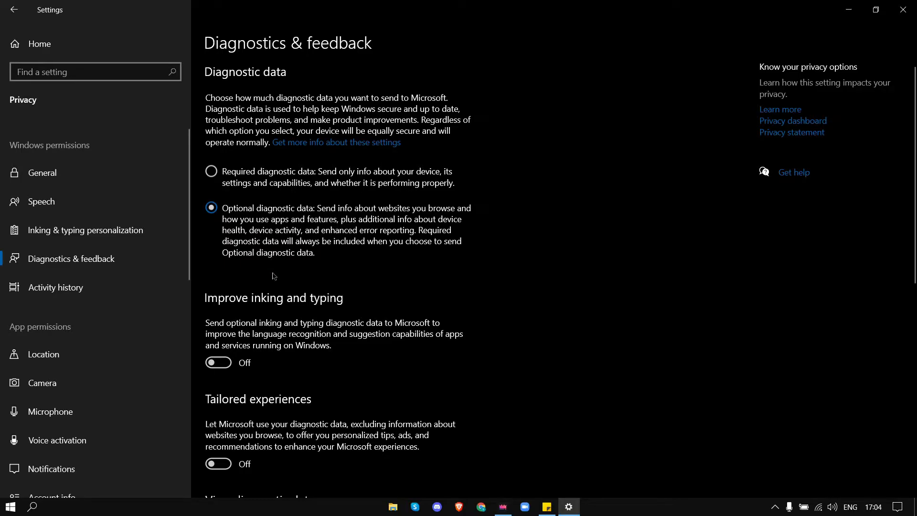
Step: Try to limit diagnostic data to Required diagnostic data
{"action": "left_click", "coordinate": [212, 175]}
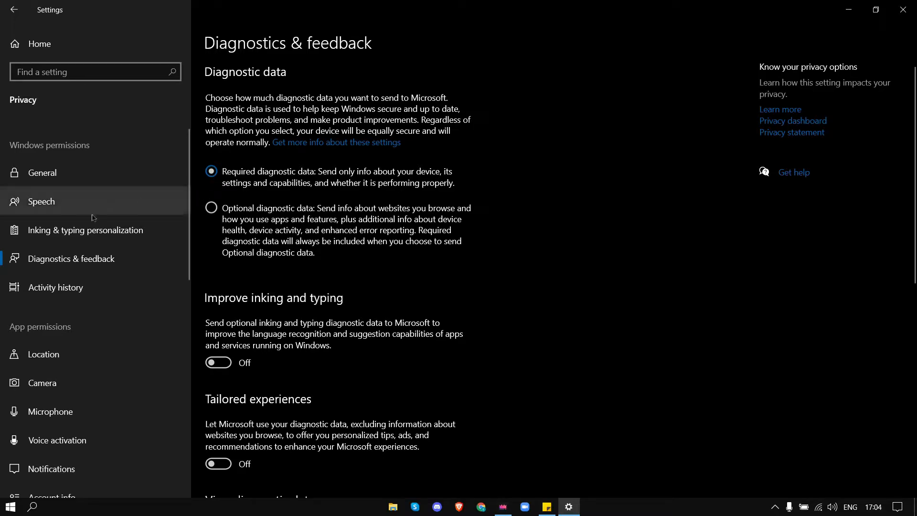
{"action": "left_click", "coordinate": [88, 229]}
{"action": "left_click", "coordinate": [84, 260]}
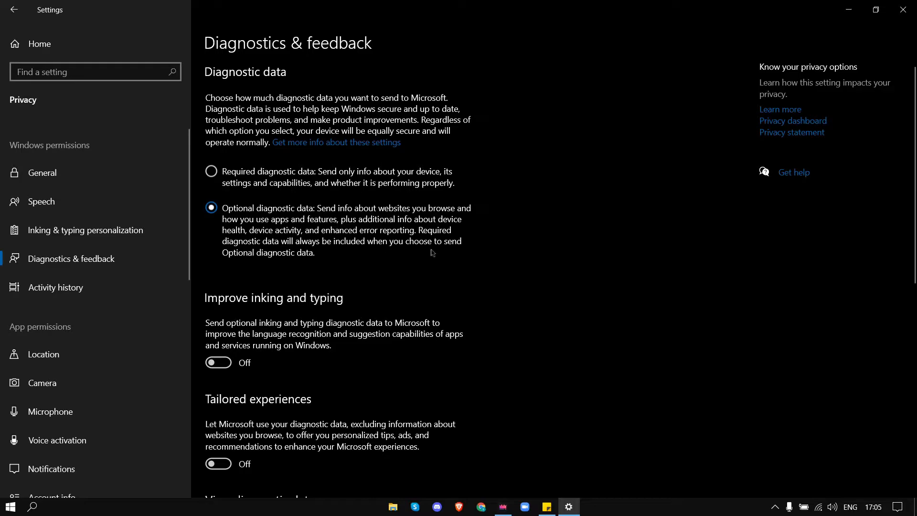
Step: Review the remaining Diagnostics & feedback options and open Activity history
{"action": "scroll", "coordinate": [913, 193], "scroll_direction": "down", "scroll_amount": 1}
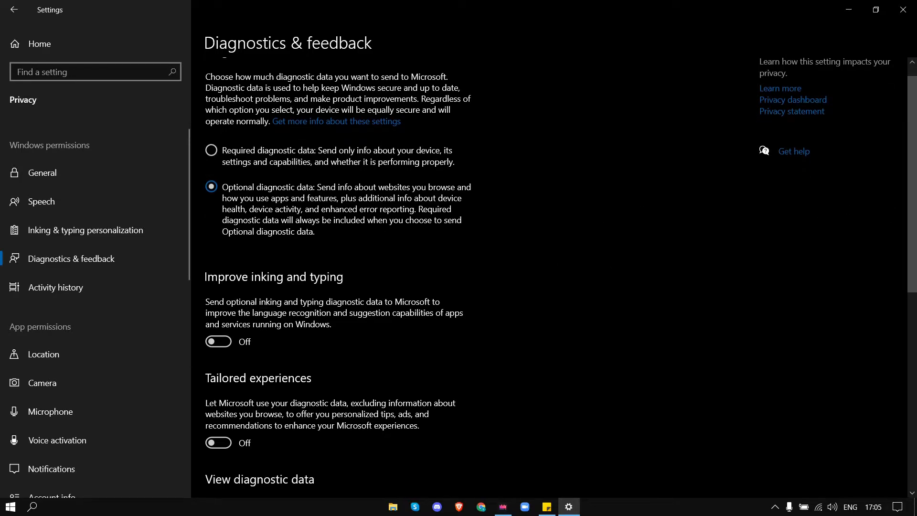
{"action": "scroll", "coordinate": [913, 193], "scroll_direction": "down", "scroll_amount": 2}
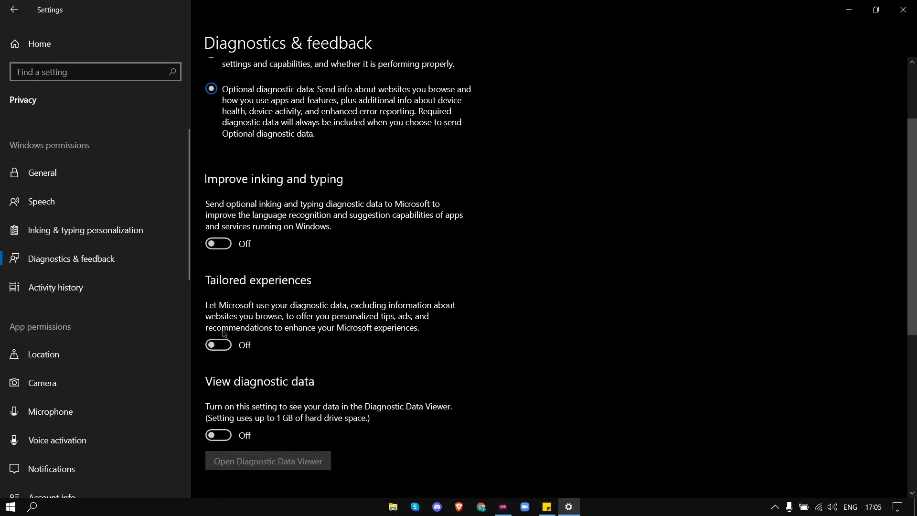
{"action": "left_click", "coordinate": [56, 287]}
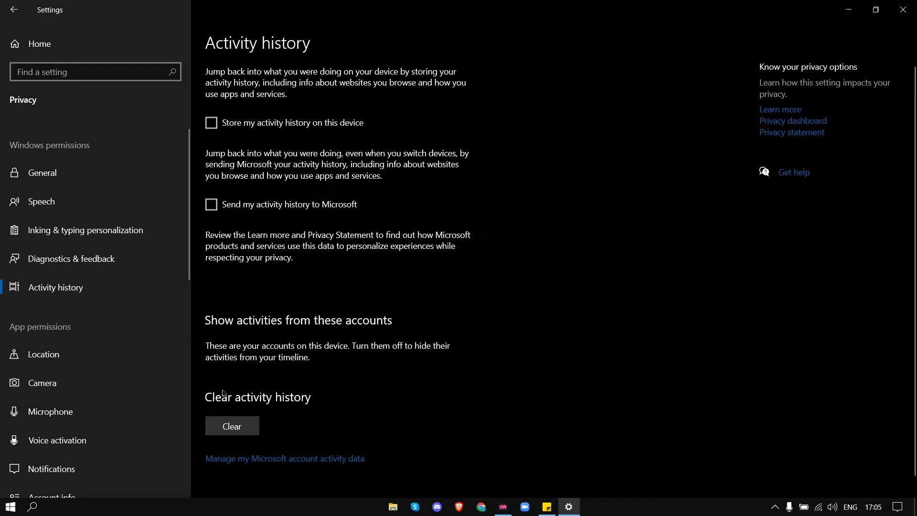
Step: Clear the activity history, then clear the location history on the Location privacy page
{"action": "left_click", "coordinate": [221, 420]}
{"action": "left_click", "coordinate": [218, 400]}
{"action": "left_click", "coordinate": [47, 354]}
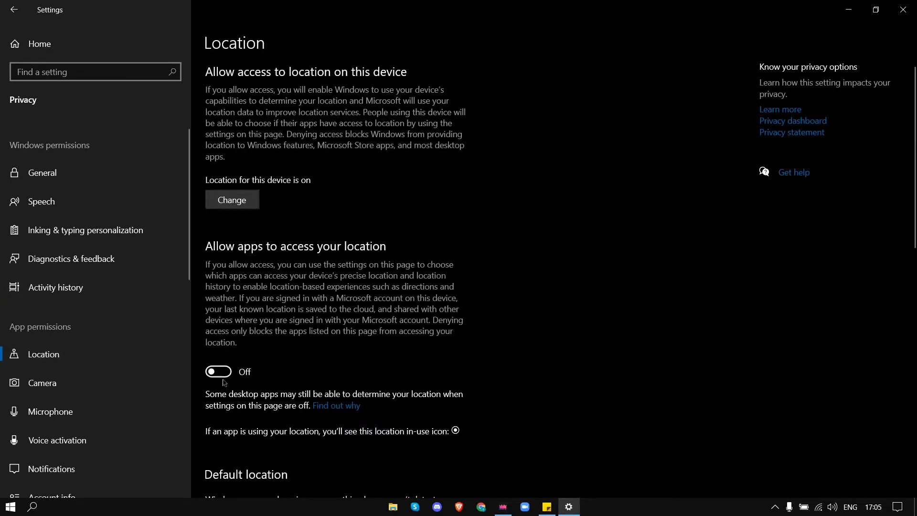
{"action": "scroll", "coordinate": [336, 256], "scroll_direction": "down", "scroll_amount": 5}
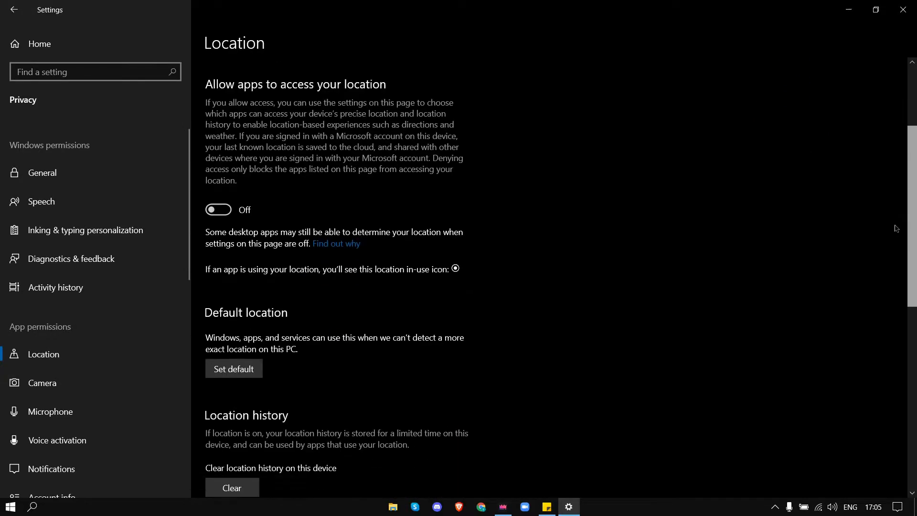
{"action": "left_click", "coordinate": [218, 382]}
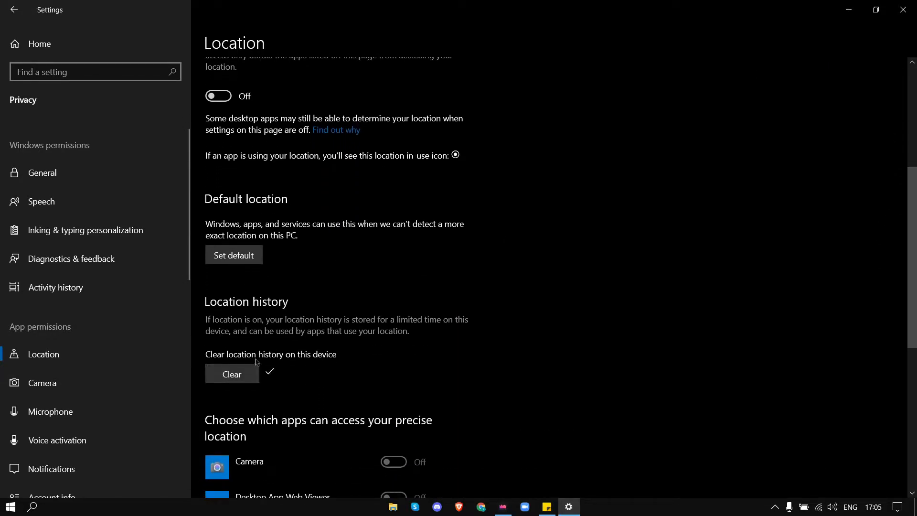
Step: Review the Camera and Microphone privacy pages and their app access permissions
{"action": "scroll", "coordinate": [183, 290], "scroll_direction": "down", "scroll_amount": 3}
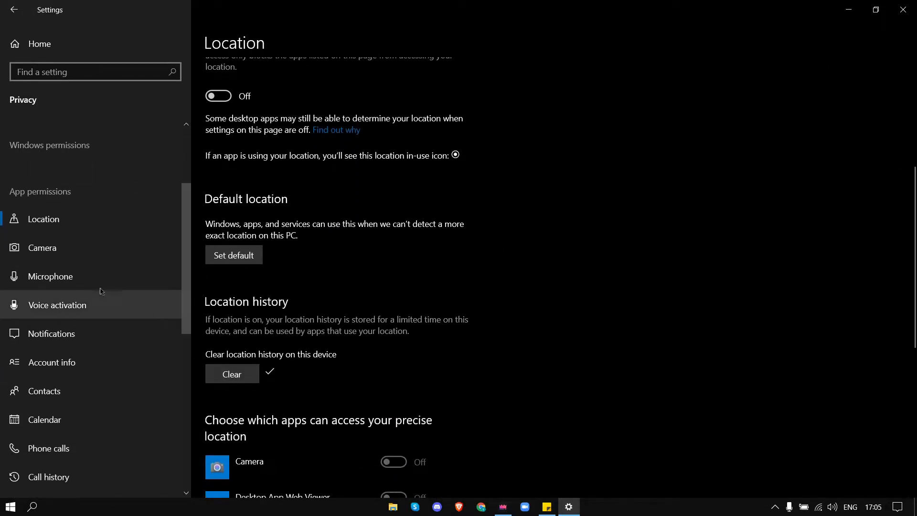
{"action": "left_click", "coordinate": [89, 258]}
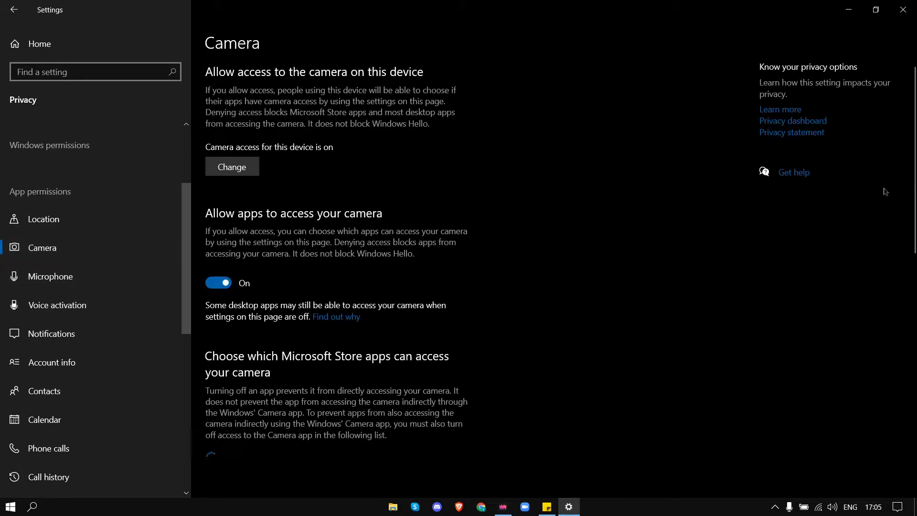
{"action": "scroll", "coordinate": [895, 300], "scroll_direction": "down", "scroll_amount": 5}
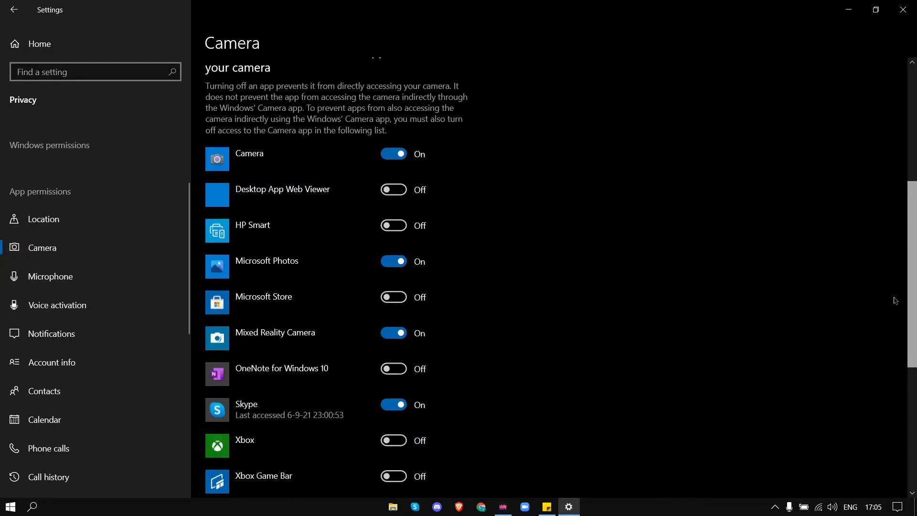
{"action": "scroll", "coordinate": [896, 299], "scroll_direction": "down", "scroll_amount": 1}
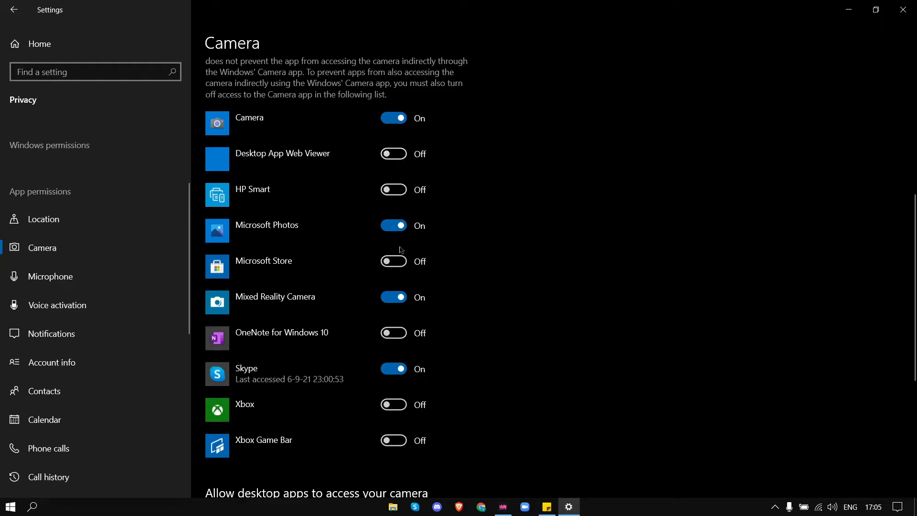
{"action": "left_click", "coordinate": [138, 281]}
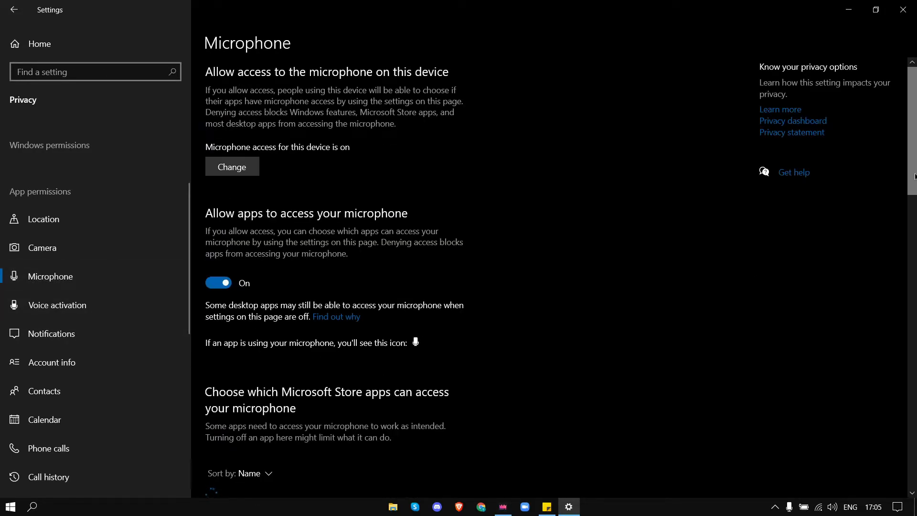
{"action": "scroll", "coordinate": [884, 286], "scroll_direction": "down", "scroll_amount": 8}
{"action": "left_click_drag", "start_coordinate": [885, 286], "coordinate": [883, 304]}
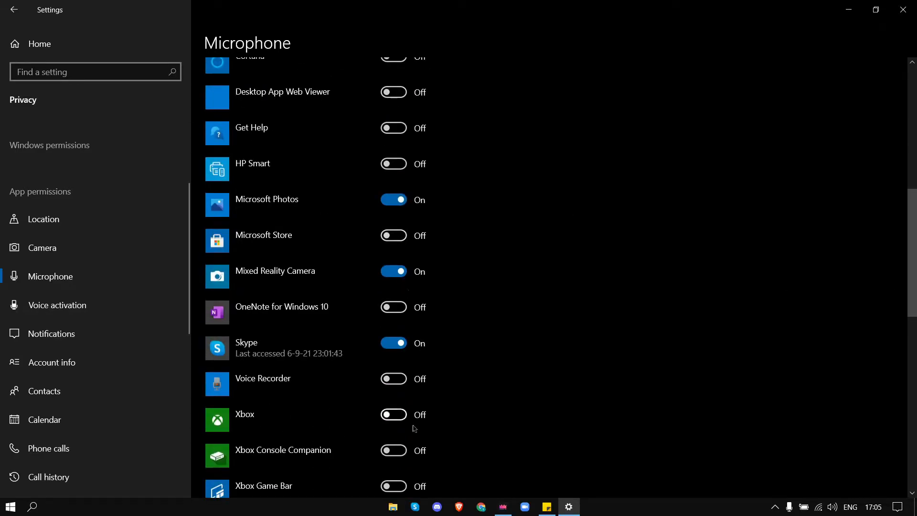
Step: Review the Voice activation and Notifications privacy pages, then open Background apps
{"action": "left_click", "coordinate": [76, 309]}
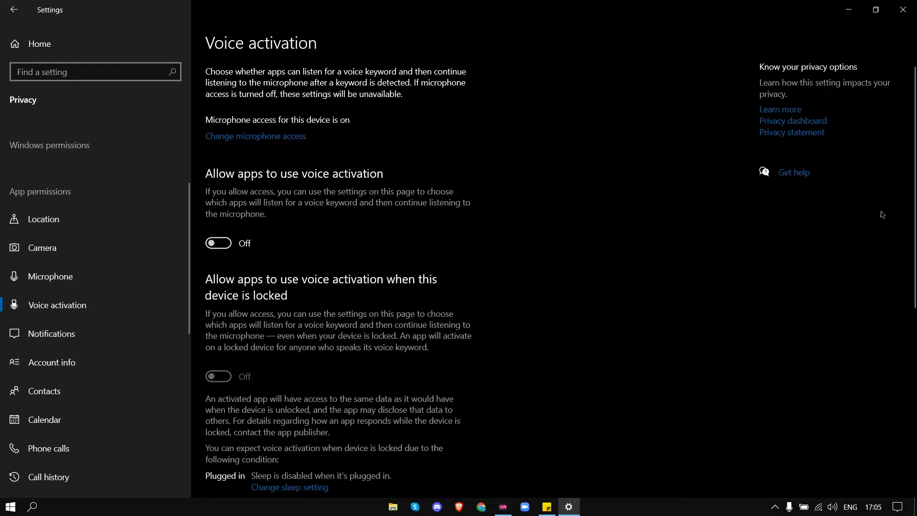
{"action": "scroll", "coordinate": [904, 212], "scroll_direction": "down", "scroll_amount": 5}
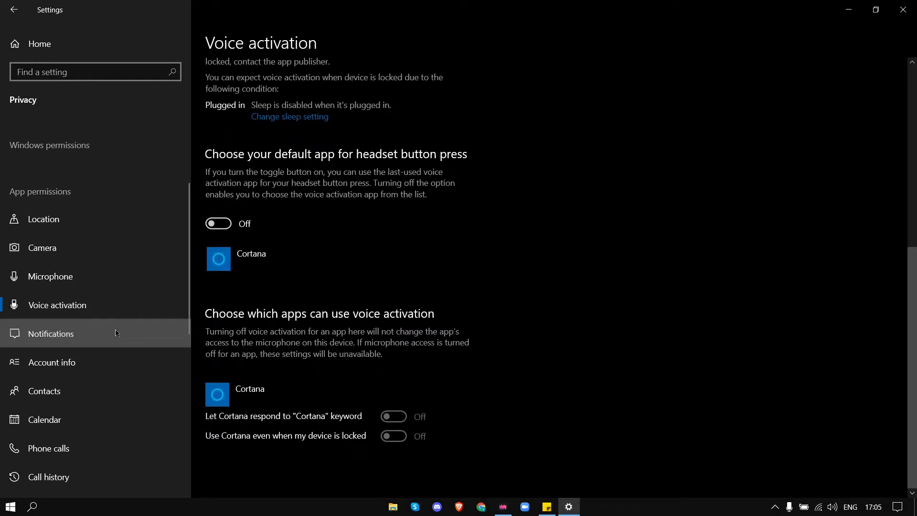
{"action": "left_click", "coordinate": [115, 344]}
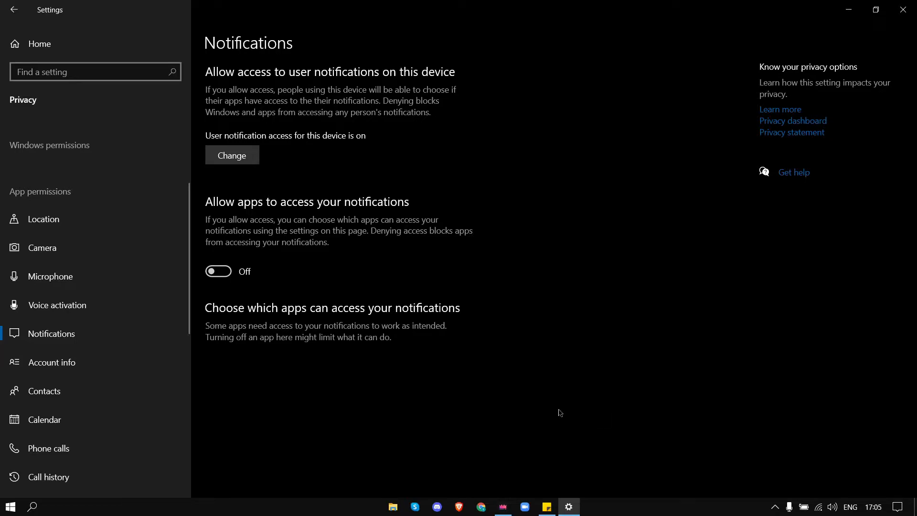
{"action": "left_click_drag", "start_coordinate": [183, 293], "coordinate": [189, 412]}
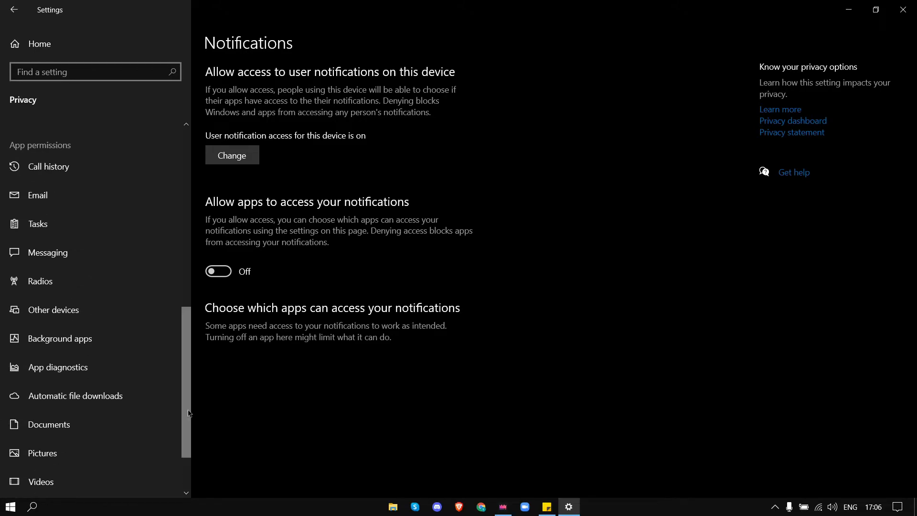
{"action": "left_click", "coordinate": [122, 339]}
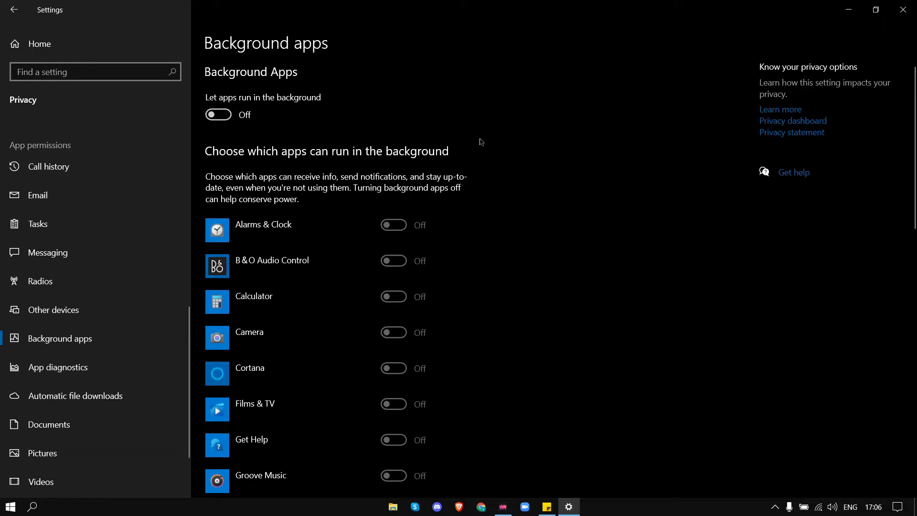
Step: Search Settings for start and open the Startup Apps page
{"action": "left_click", "coordinate": [116, 54]}
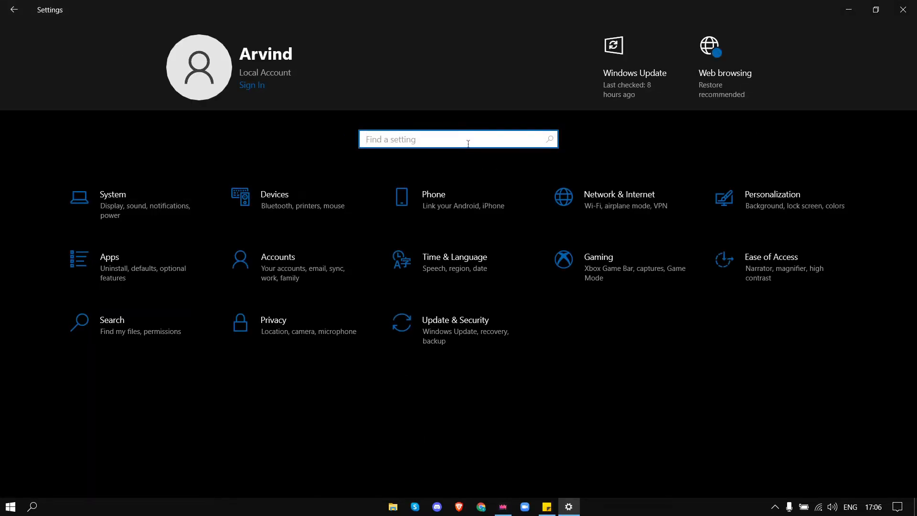
{"action": "type", "text": "start"}
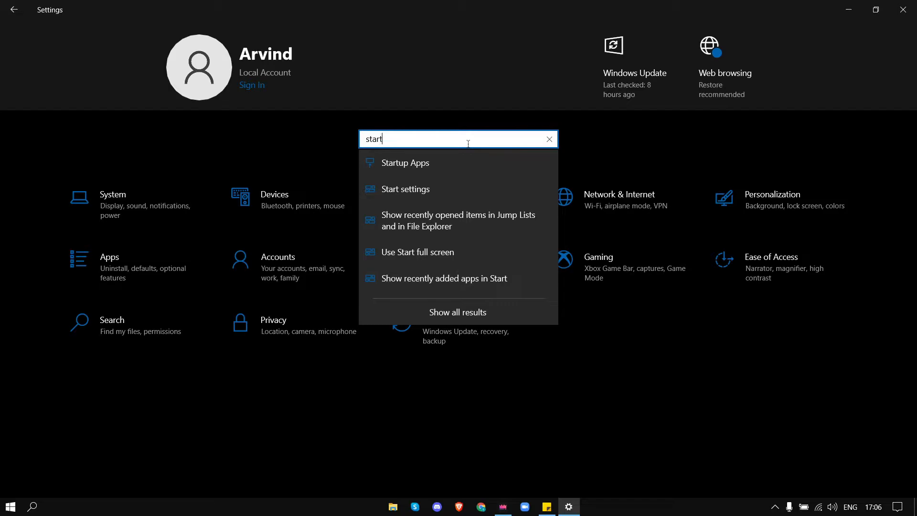
{"action": "left_click", "coordinate": [436, 161]}
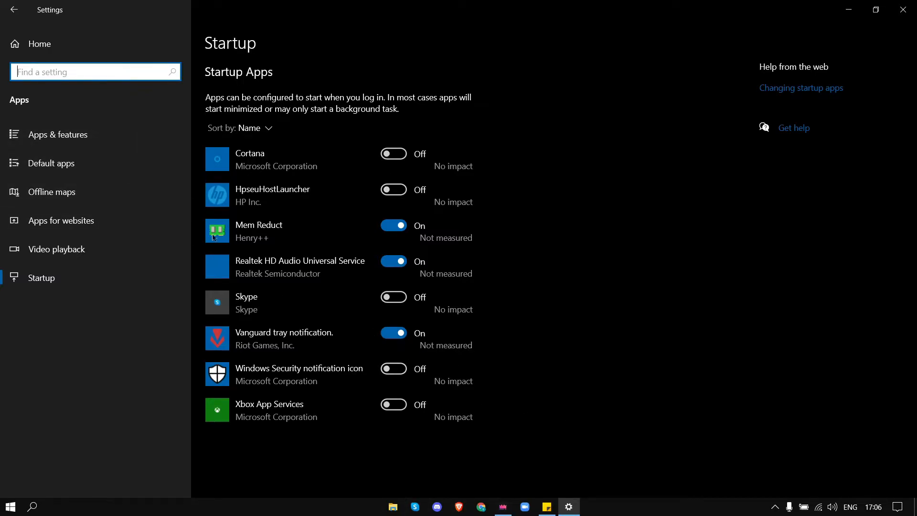
Step: Review the Gaming settings for Xbox Game Bar, Captures and Game Mode
{"action": "left_click", "coordinate": [116, 48]}
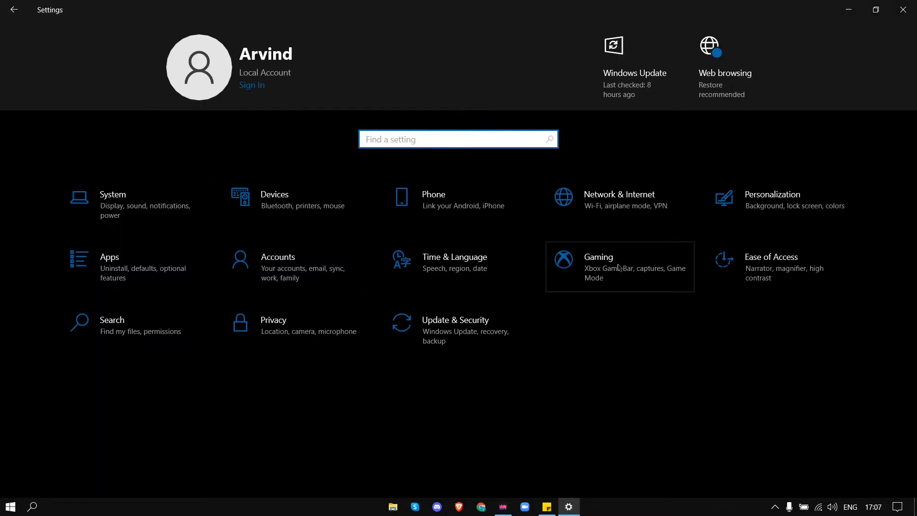
{"action": "left_click", "coordinate": [615, 281]}
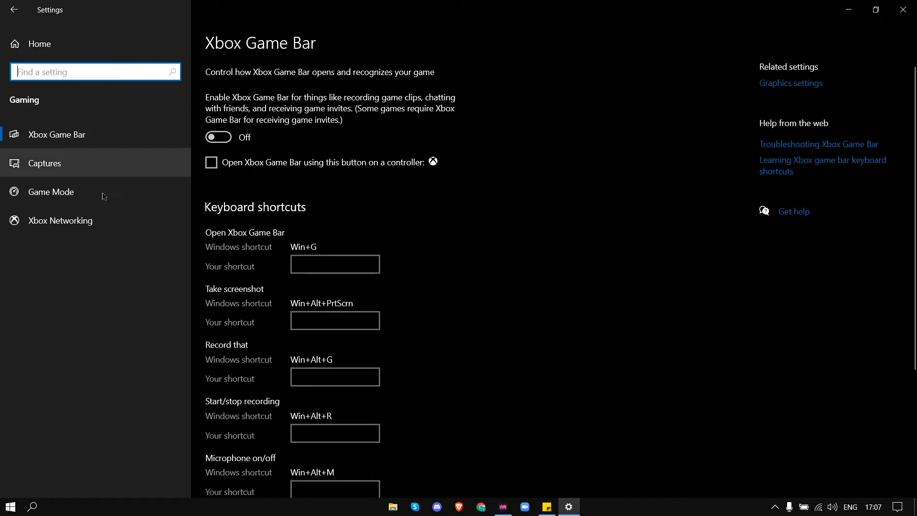
{"action": "left_click", "coordinate": [188, 169]}
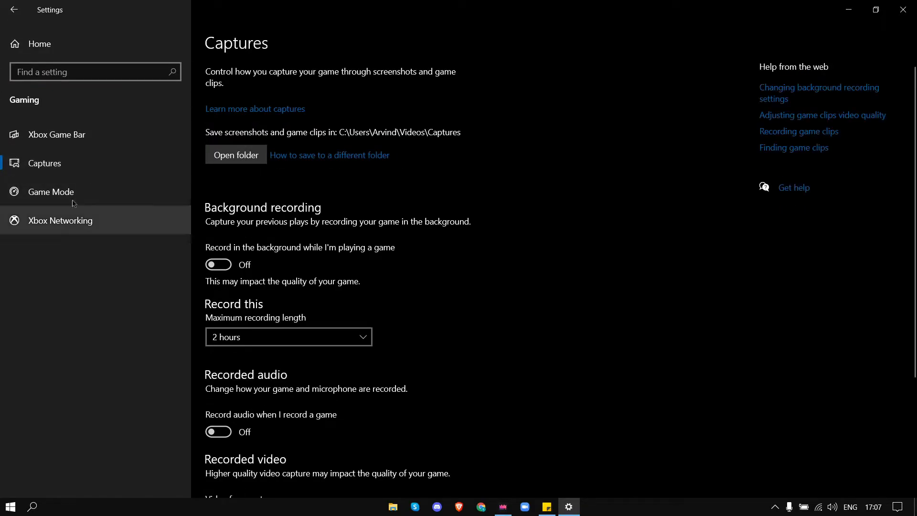
{"action": "left_click", "coordinate": [48, 191]}
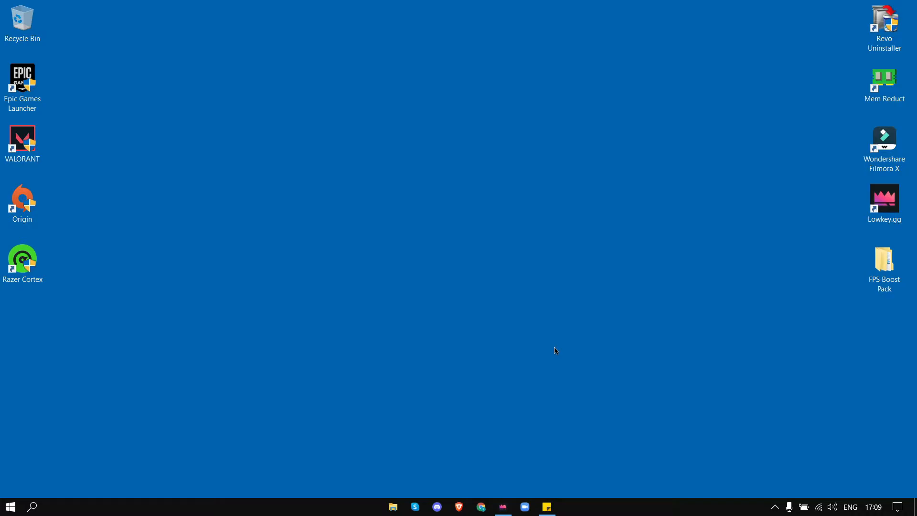
Step: Open Registry Editor with regedit and go to HKEY_LOCAL_MACHINE\SOFTWARE\Microsoft\Windows NT\CurrentVersion\Multimedia\SystemProfile
{"action": "key", "text": "super+r"}
{"action": "type", "text": "regedit"}
{"action": "key", "text": "Return"}
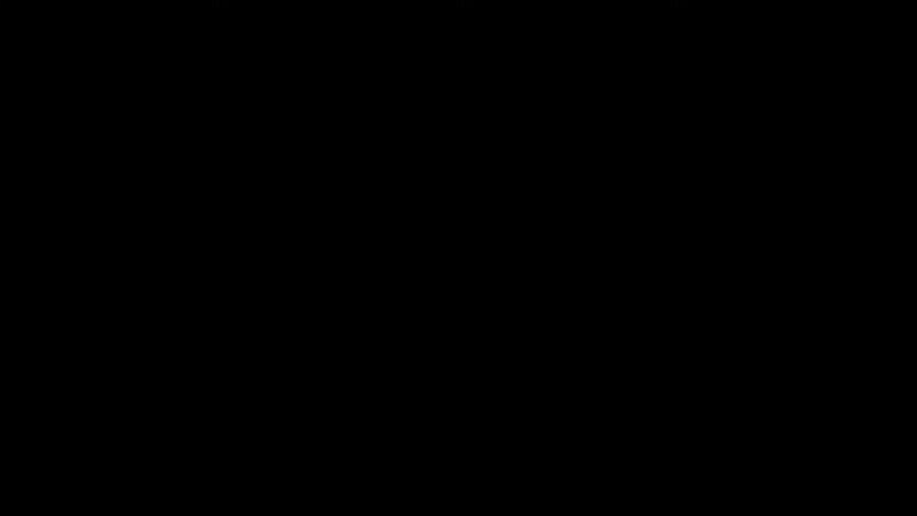
{"action": "left_click", "coordinate": [456, 111]}
{"action": "left_click_drag", "start_coordinate": [456, 111], "coordinate": [118, 124]}
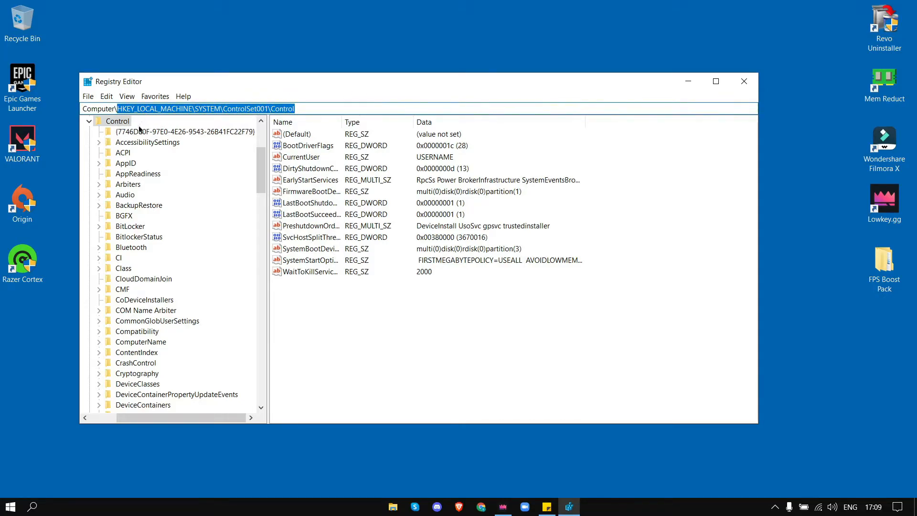
{"action": "type", "text": "HKEY_LOCAL_MACHINE\\SOFTWARE\\Microsoft\\Windows NT\\CurrentVersion\\Multimedia\\SystemProfile"}
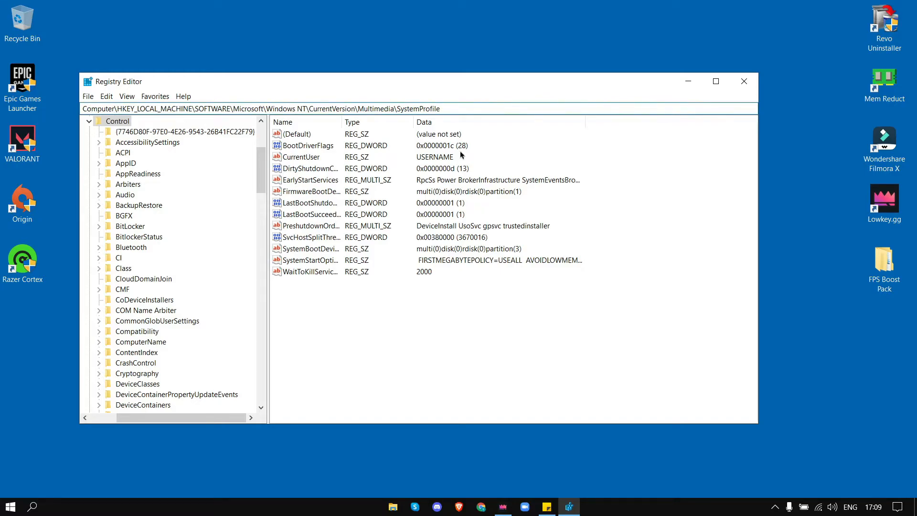
{"action": "key", "text": "Return"}
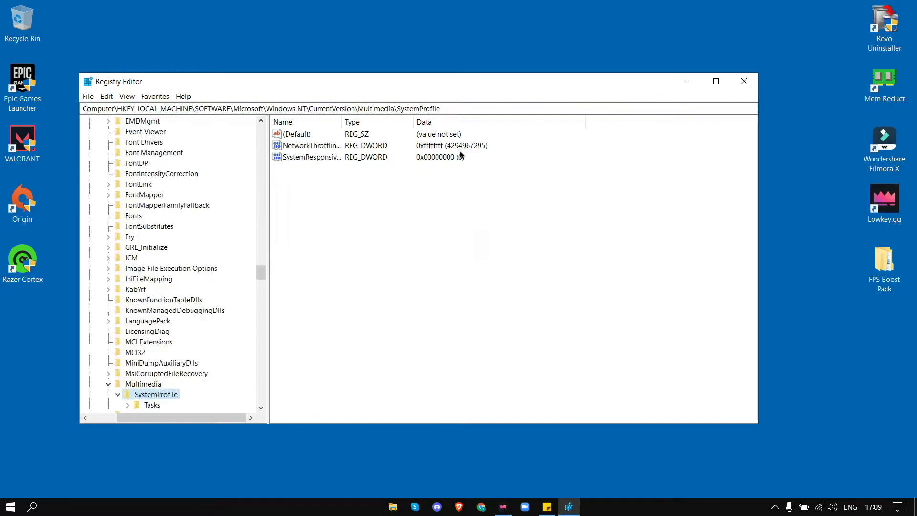
Step: Set the SystemResponsiveness DWORD's value data to 0
{"action": "left_click", "coordinate": [309, 157]}
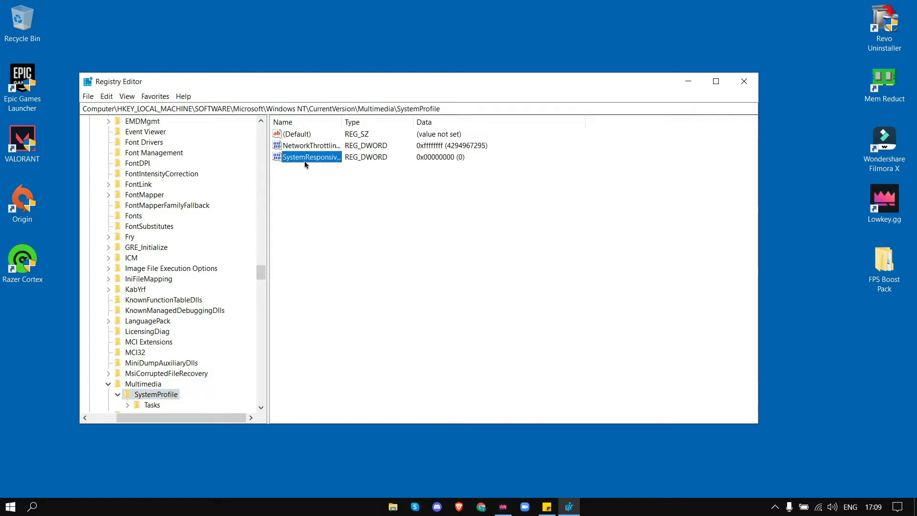
{"action": "double_click", "coordinate": [317, 158]}
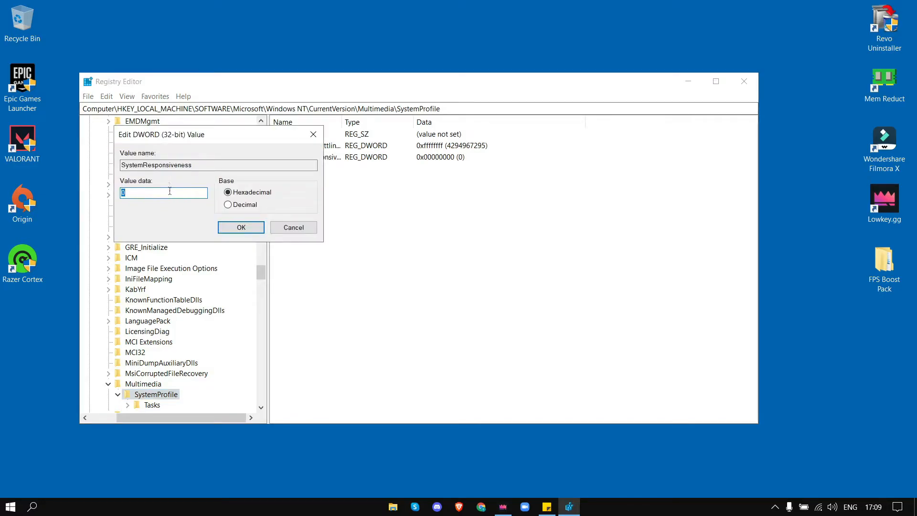
{"action": "left_click", "coordinate": [220, 227]}
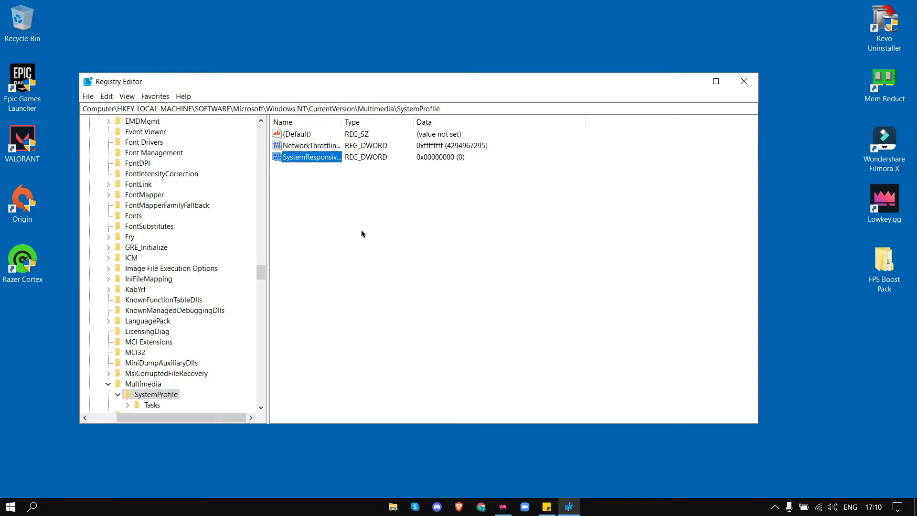
Step: Set the NetworkThrottlingIndex DWORD's value data to ffffffff in hexadecimal
{"action": "double_click", "coordinate": [311, 145]}
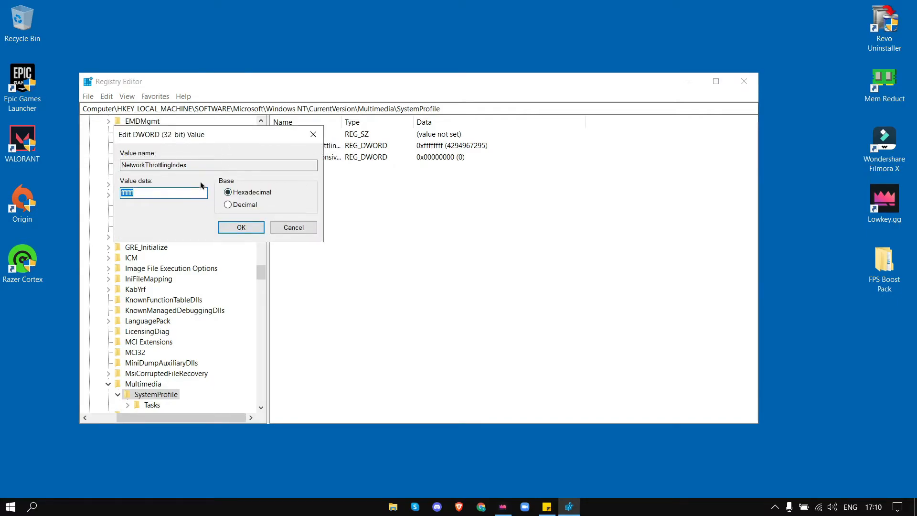
{"action": "type", "text": "f"}
{"action": "key", "text": "BackSpace"}
{"action": "key", "text": "BackSpace"}
{"action": "key", "text": "BackSpace"}
{"action": "key", "text": "BackSpace"}
{"action": "key", "text": "BackSpace"}
{"action": "key", "text": "BackSpace"}
{"action": "key", "text": "BackSpace"}
{"action": "key", "text": "BackSpace"}
{"action": "type", "text": "ffffffff"}
{"action": "left_click", "coordinate": [230, 228]}
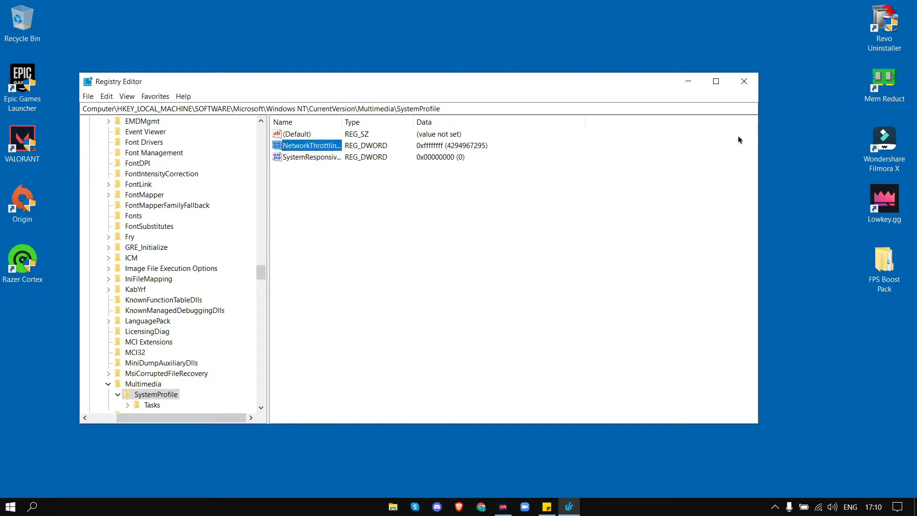
Step: Close Registry Editor and refresh the desktop
{"action": "left_click", "coordinate": [744, 81]}
{"action": "right_click", "coordinate": [617, 153]}
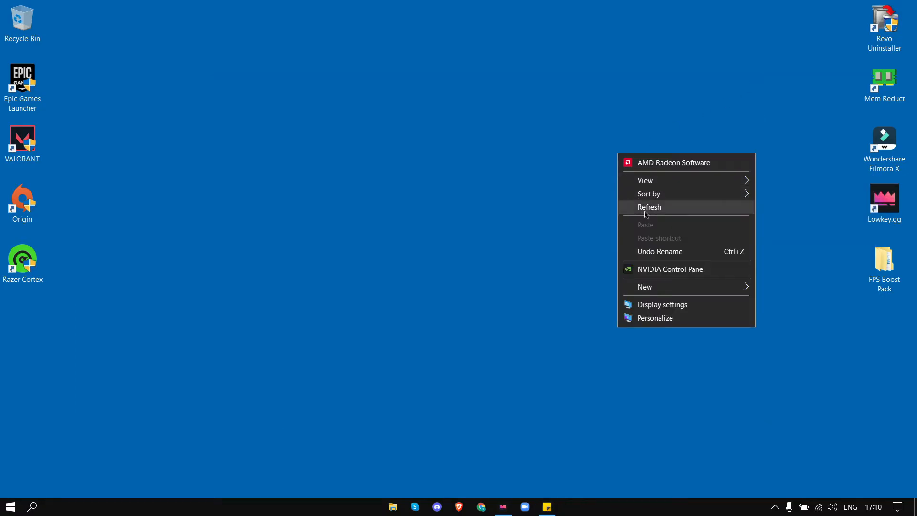
{"action": "left_click", "coordinate": [644, 213]}
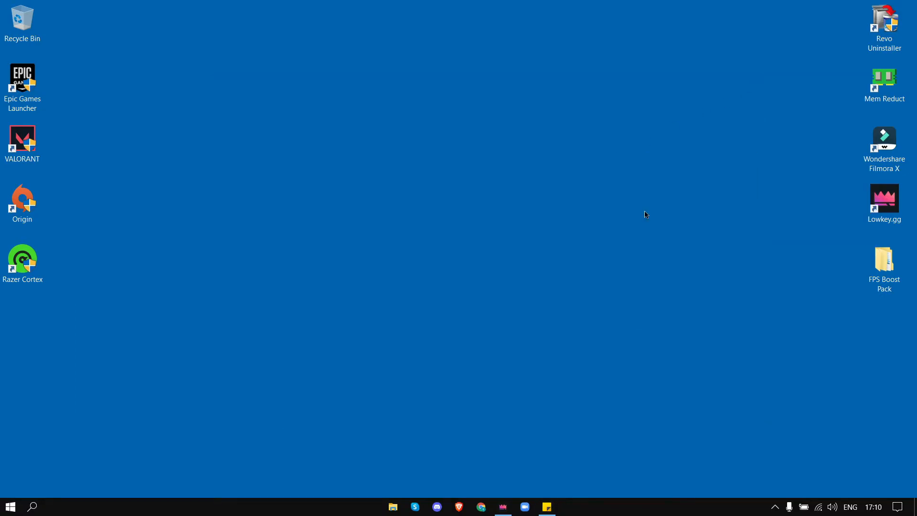
Step: Search the Start menu for services and open the Services app
{"action": "key", "text": "super"}
{"action": "type", "text": "s"}
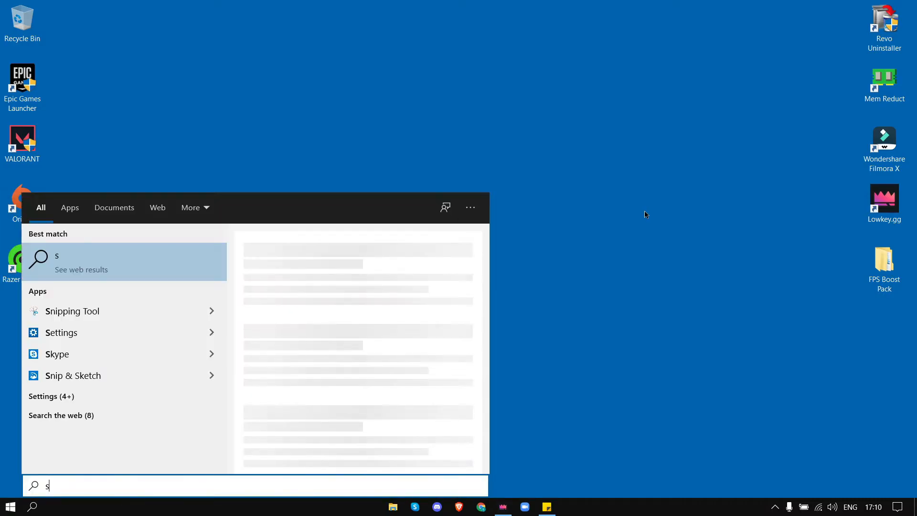
{"action": "type", "text": "er"}
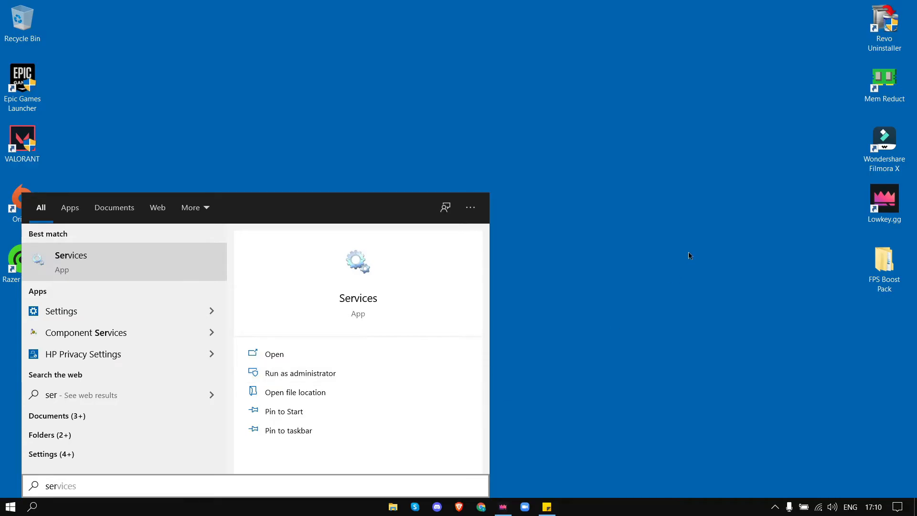
{"action": "key", "text": "Return"}
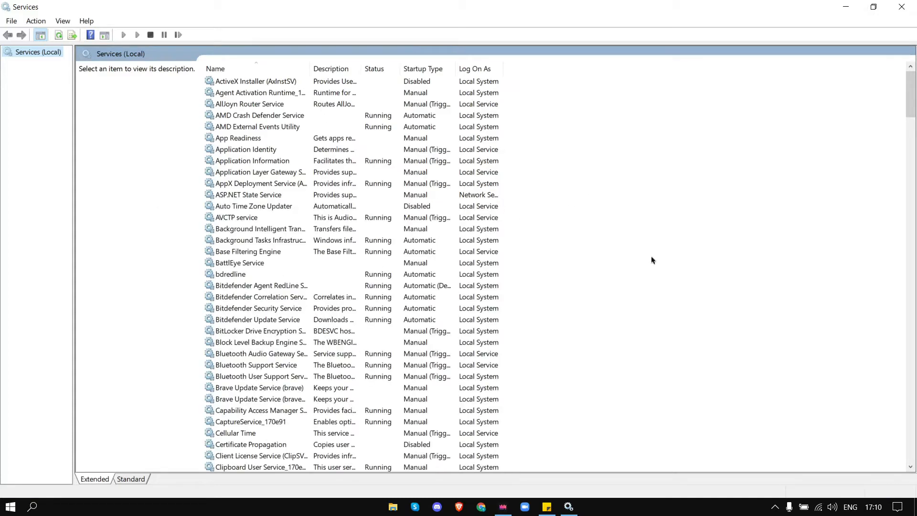
Step: Set the Connected User Experiences and Telemetry service's startup type to Disabled and apply it
{"action": "left_click_drag", "start_coordinate": [911, 101], "coordinate": [911, 136]}
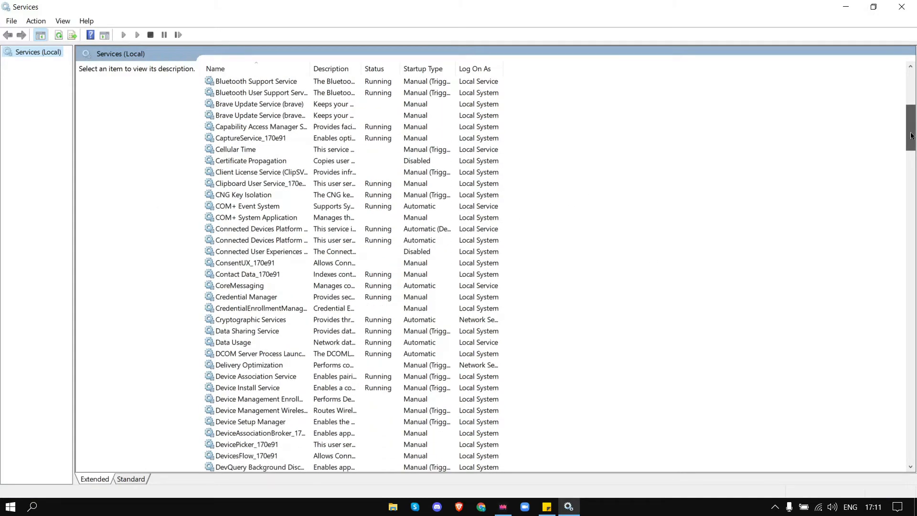
{"action": "right_click", "coordinate": [243, 255]}
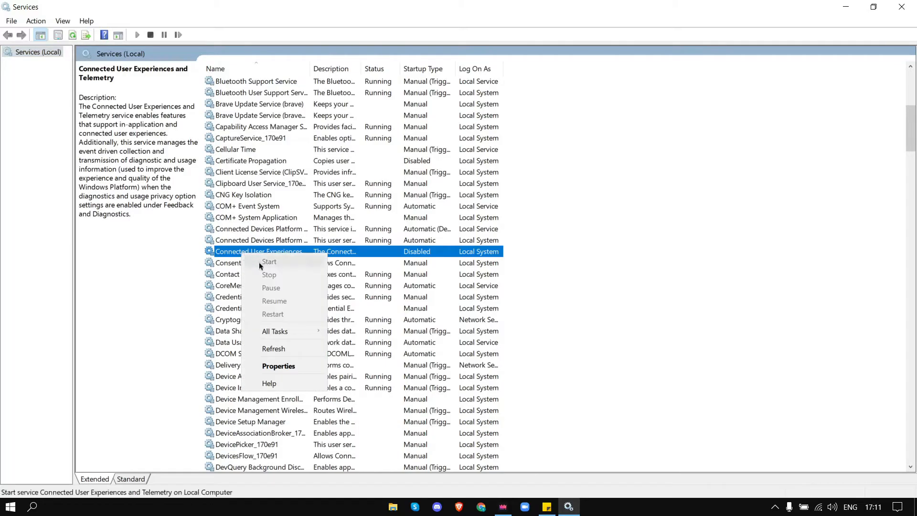
{"action": "left_click", "coordinate": [271, 364]}
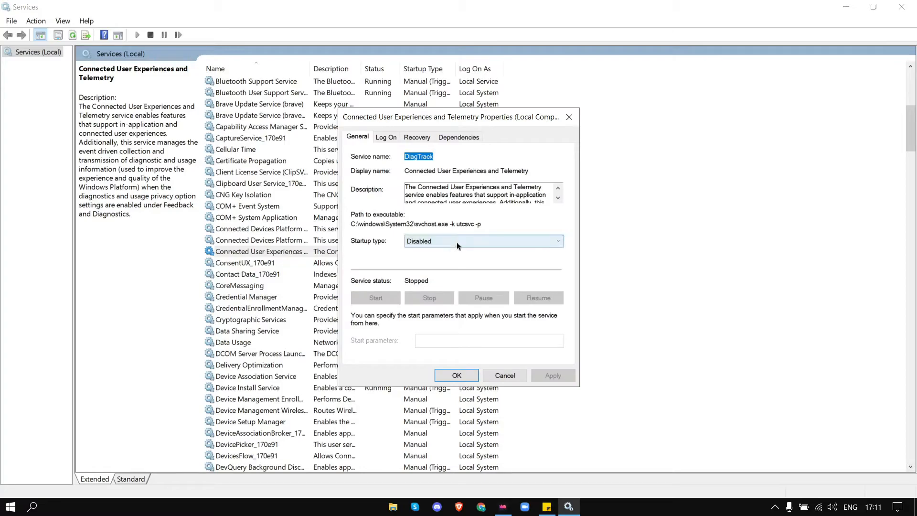
{"action": "left_click", "coordinate": [457, 242]}
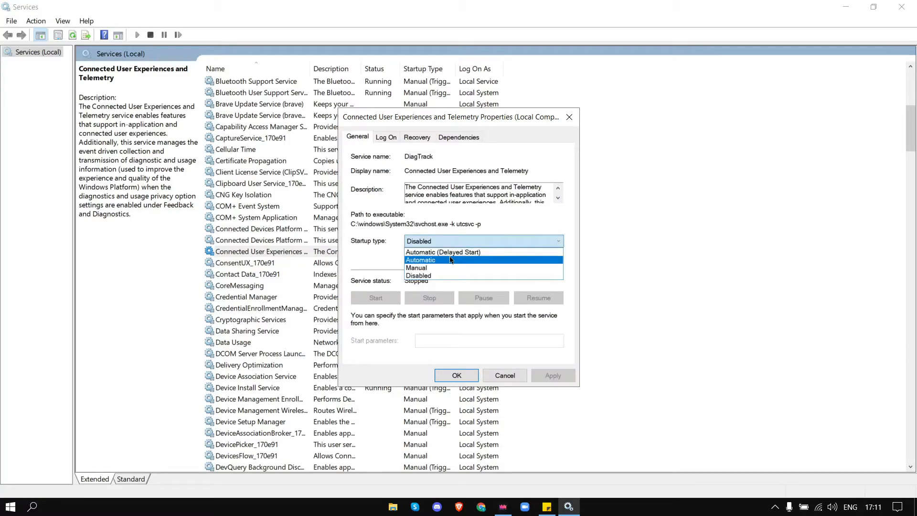
{"action": "left_click", "coordinate": [445, 276]}
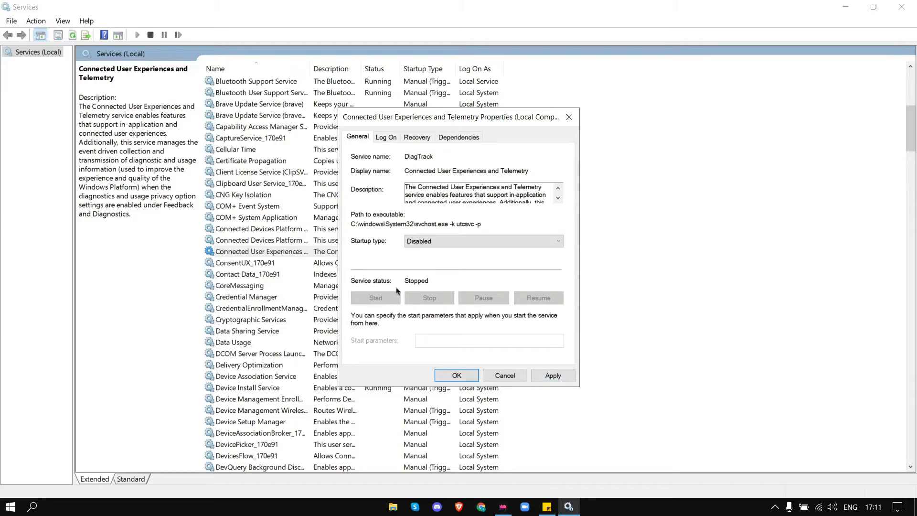
{"action": "left_click", "coordinate": [553, 376]}
{"action": "left_click", "coordinate": [457, 375]}
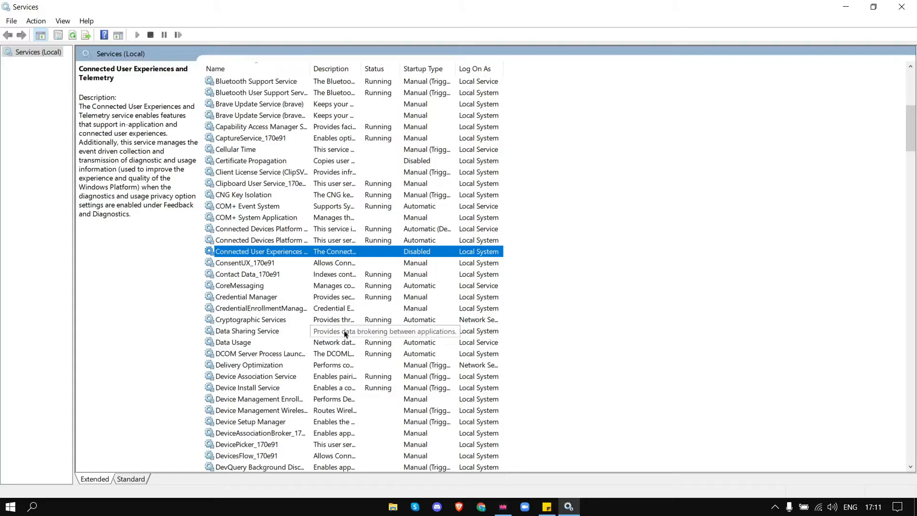
Step: Set the Print Spooler service's startup type to Disabled and apply it
{"action": "left_click", "coordinate": [276, 308]}
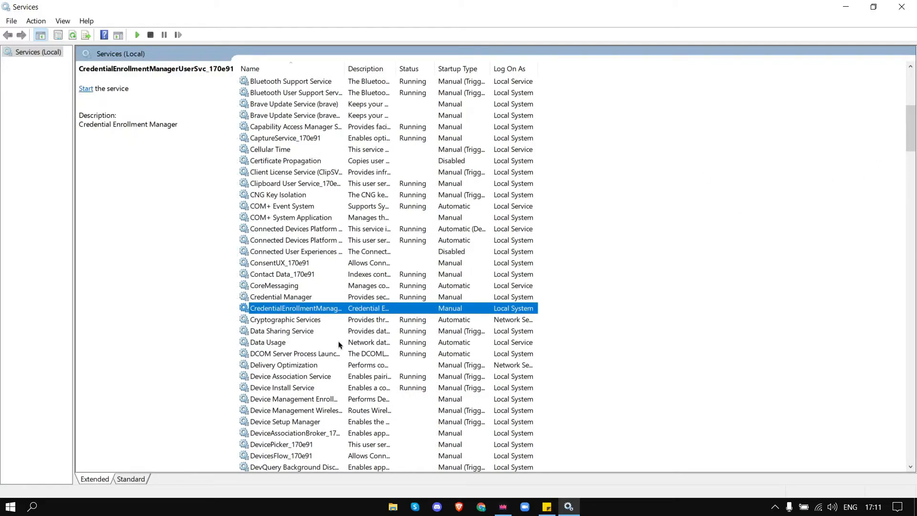
{"action": "key", "text": "p"}
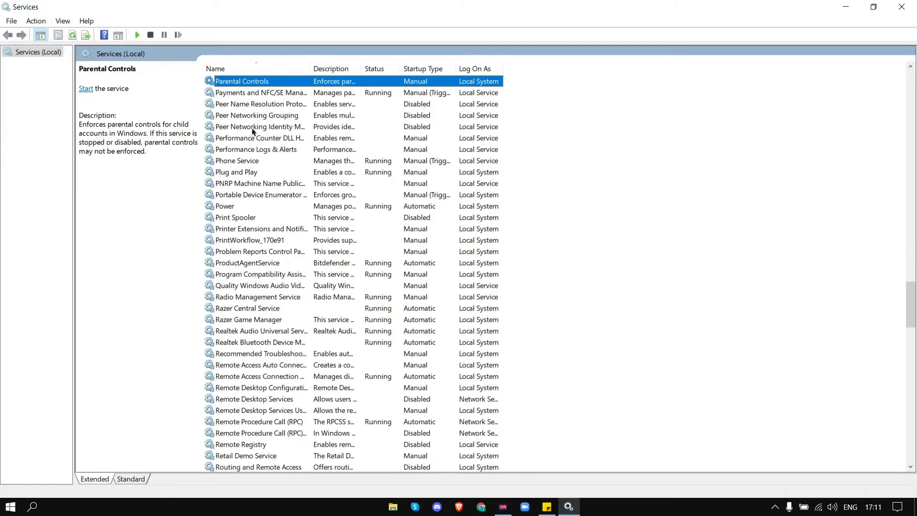
{"action": "left_click", "coordinate": [243, 218]}
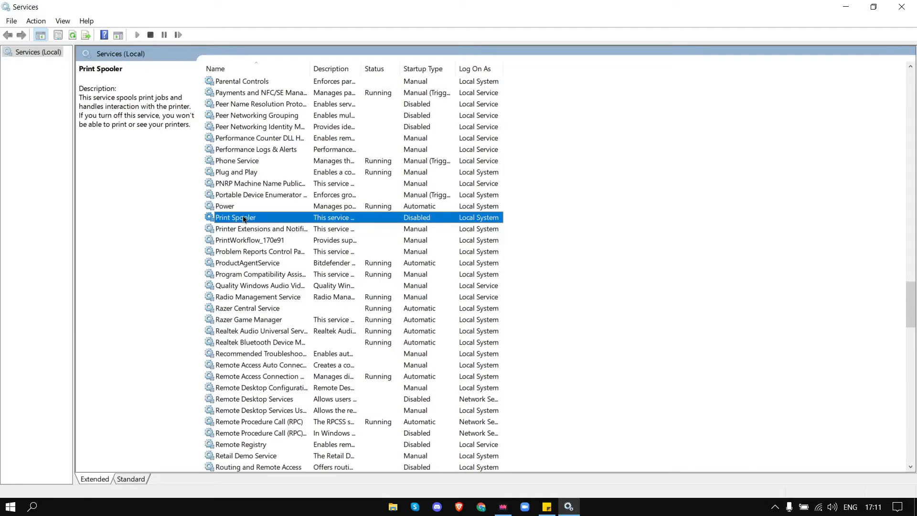
{"action": "right_click", "coordinate": [228, 220]}
{"action": "left_click", "coordinate": [270, 333]}
{"action": "left_click", "coordinate": [432, 241]}
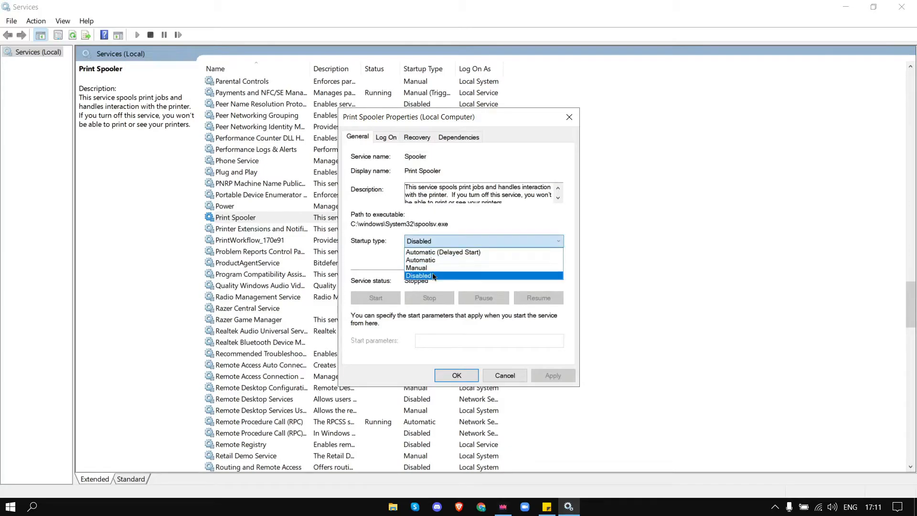
{"action": "left_click", "coordinate": [441, 276]}
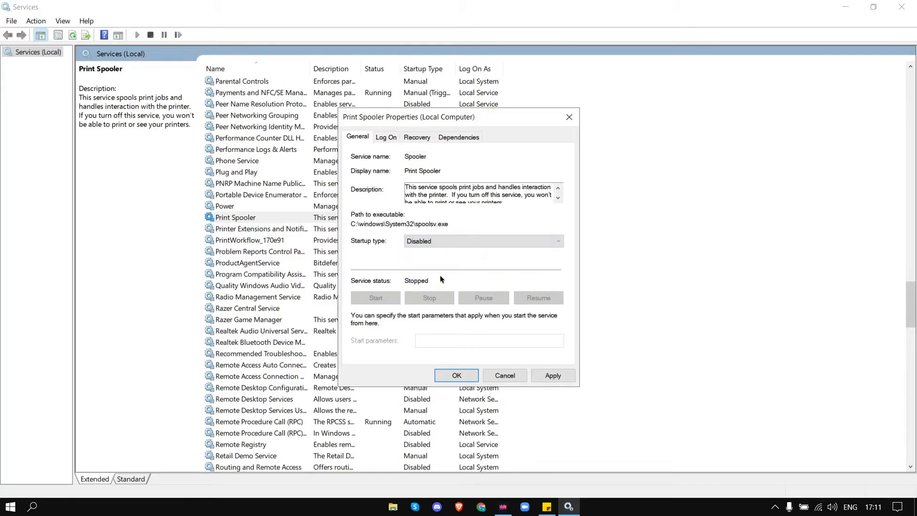
{"action": "left_click", "coordinate": [552, 376]}
{"action": "left_click", "coordinate": [474, 380]}
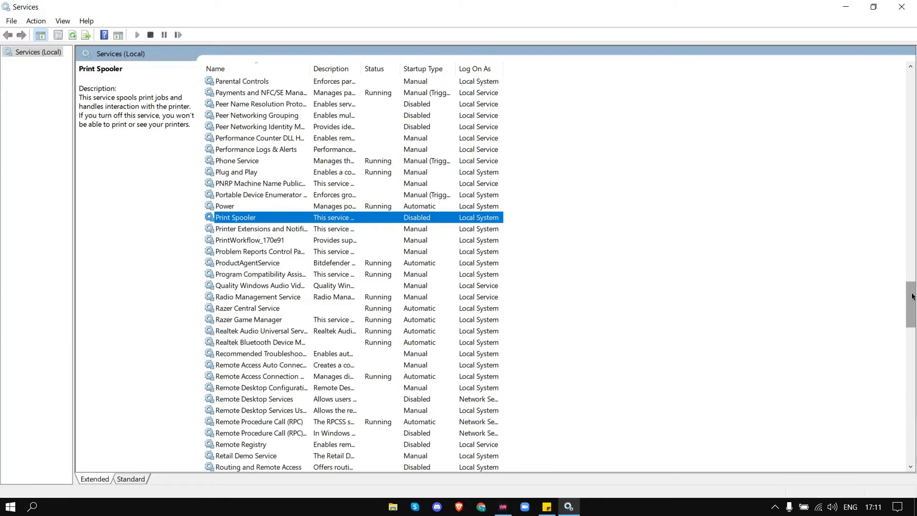
Step: Review the Remote Desktop Services entry and the SysMain service's properties without changing them
{"action": "left_click", "coordinate": [266, 400]}
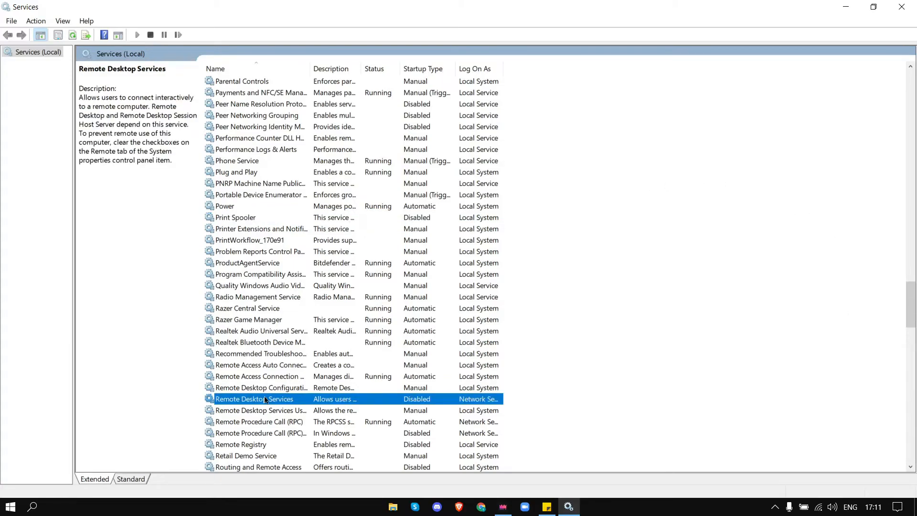
{"action": "key", "text": "s"}
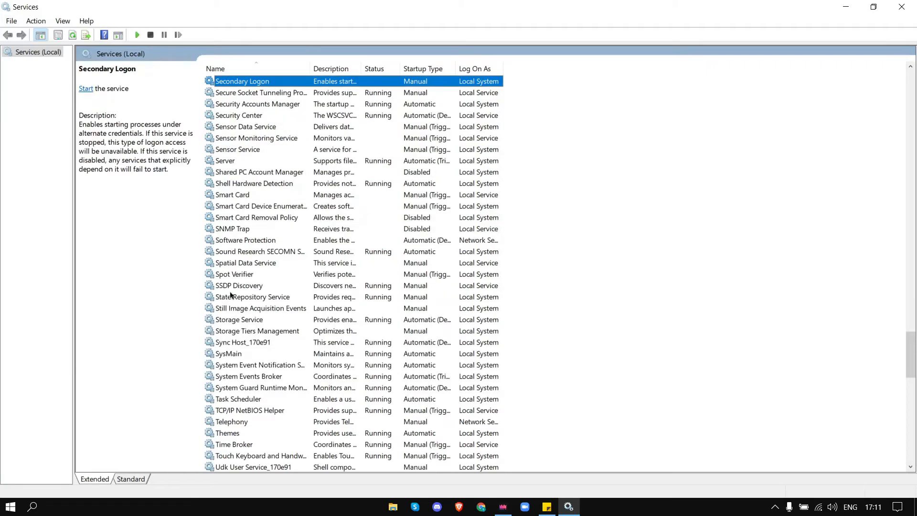
{"action": "left_click", "coordinate": [232, 355]}
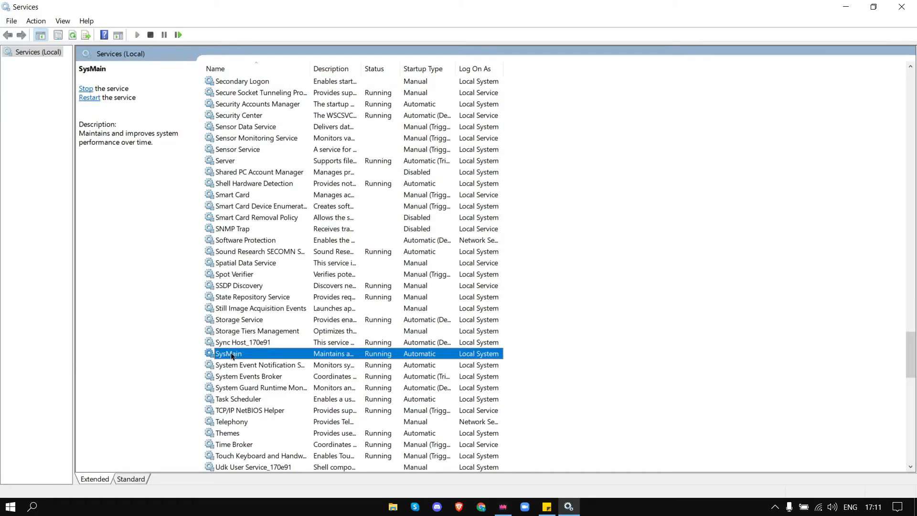
{"action": "right_click", "coordinate": [232, 356]}
{"action": "left_click", "coordinate": [270, 465]}
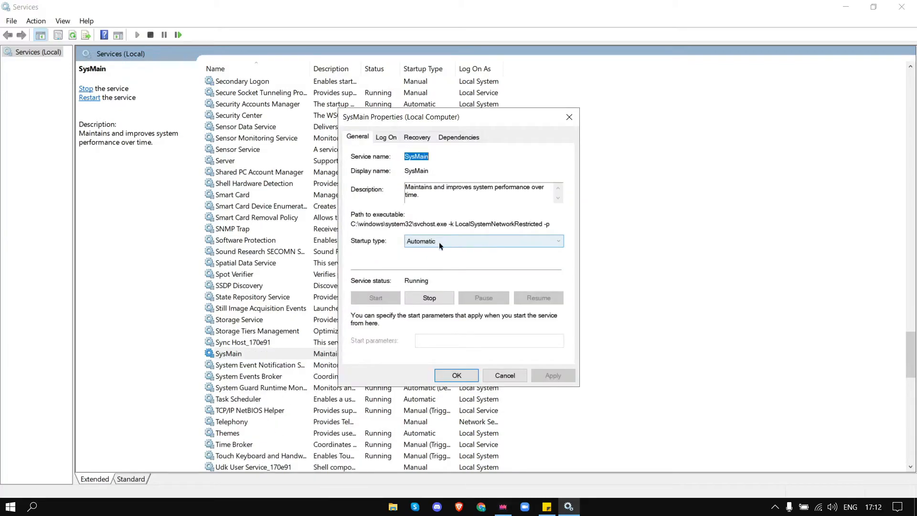
{"action": "left_click", "coordinate": [453, 374]}
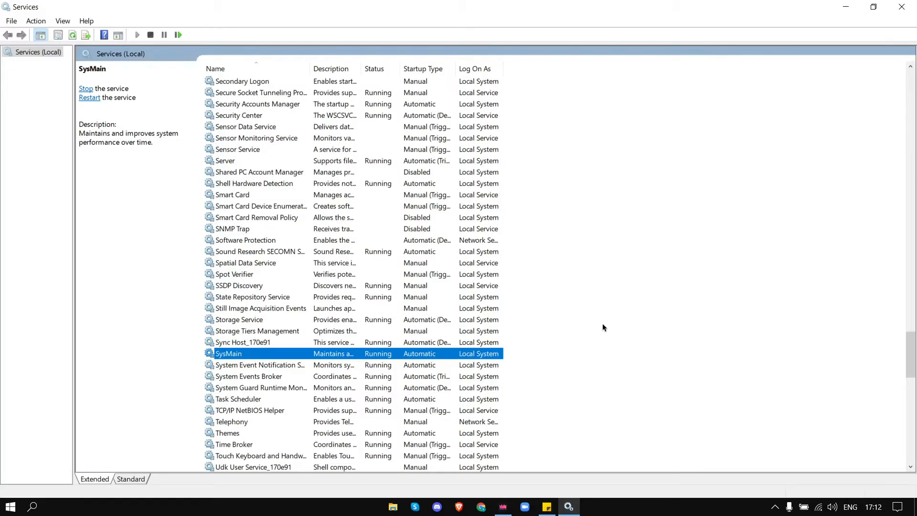
Step: Close Services and open the 2 - GPU Tweaks folder inside the FPS Boost Pack folder on the desktop
{"action": "left_click", "coordinate": [898, 5]}
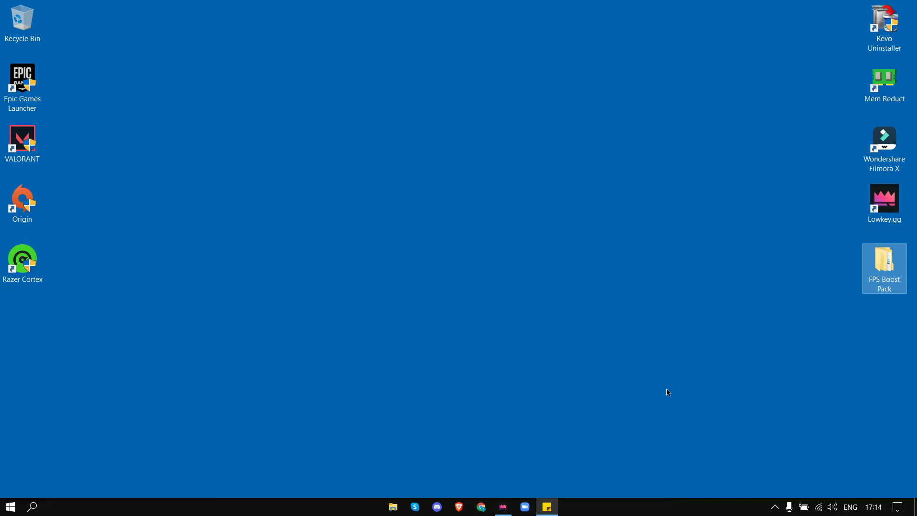
{"action": "left_click", "coordinate": [666, 393]}
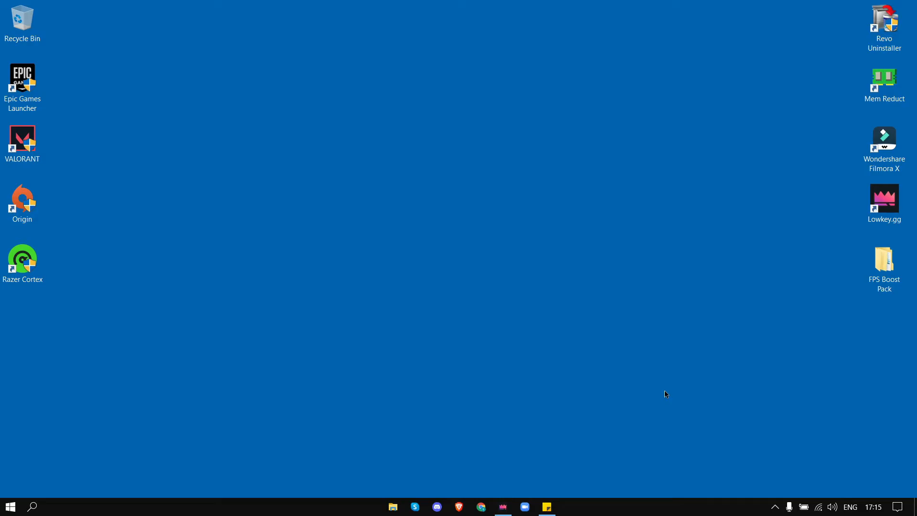
{"action": "double_click", "coordinate": [883, 260]}
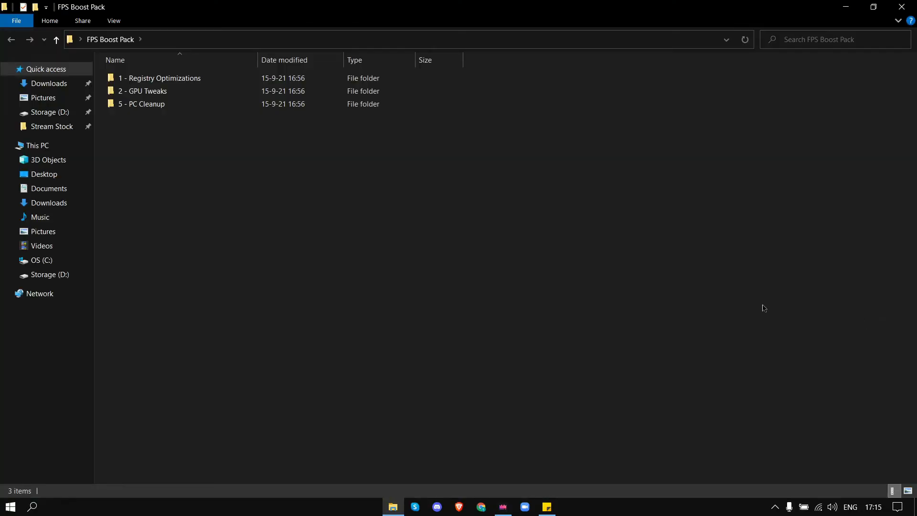
{"action": "double_click", "coordinate": [143, 78]}
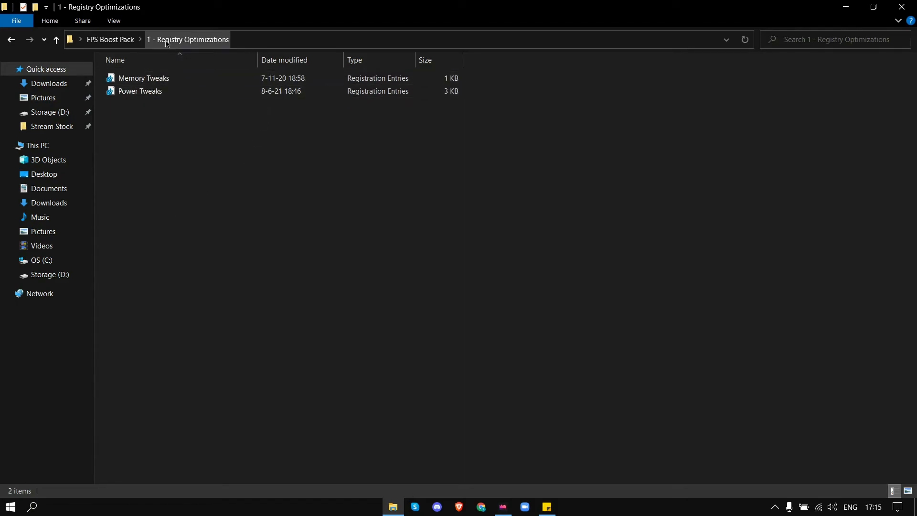
{"action": "left_click", "coordinate": [110, 39]}
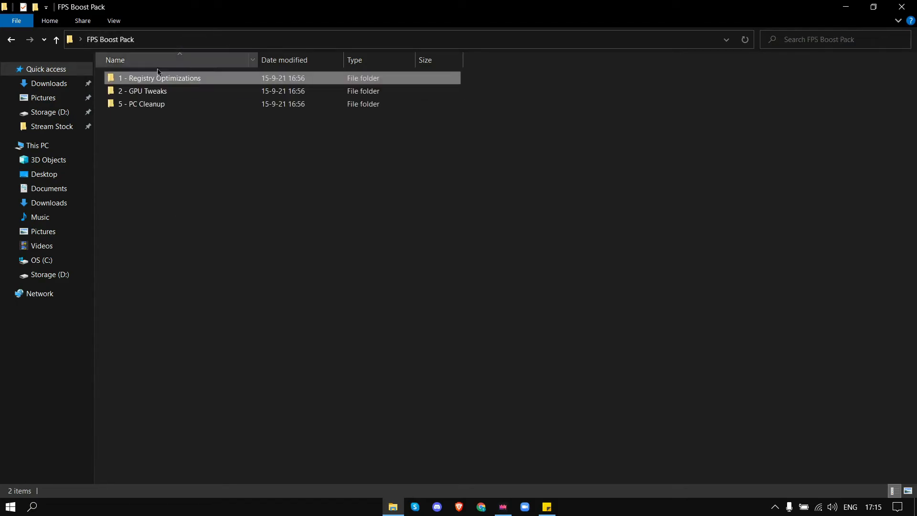
{"action": "left_click", "coordinate": [179, 94]}
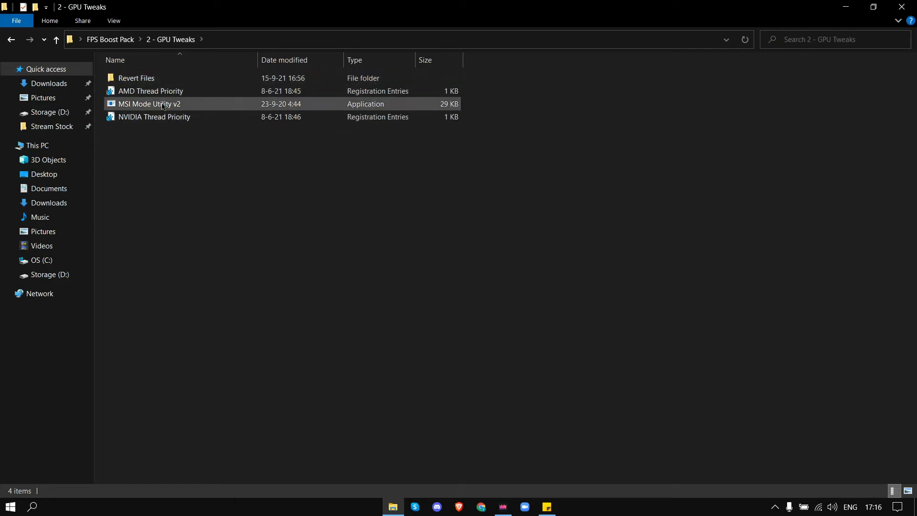
Step: Sort the GPU Tweaks files by name and inspect the contents of the Revert Files folder
{"action": "left_click", "coordinate": [169, 61]}
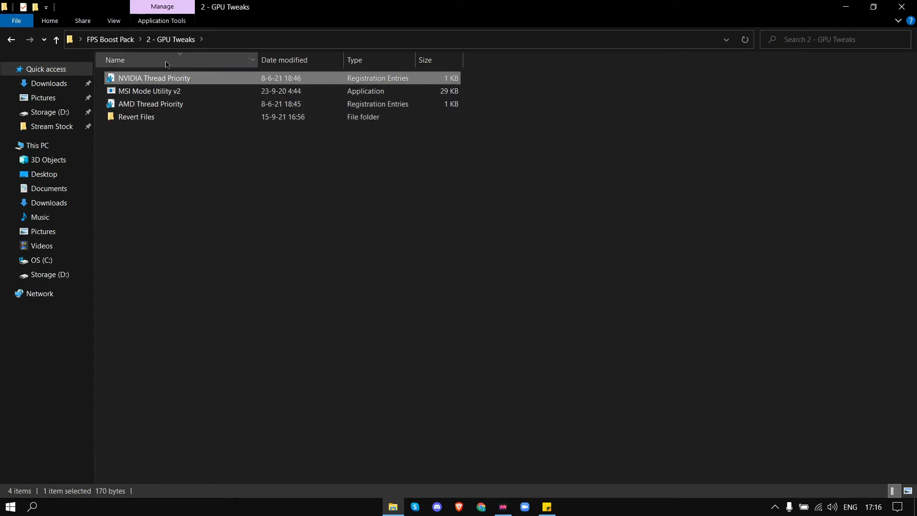
{"action": "left_click", "coordinate": [171, 63]}
{"action": "double_click", "coordinate": [163, 76]}
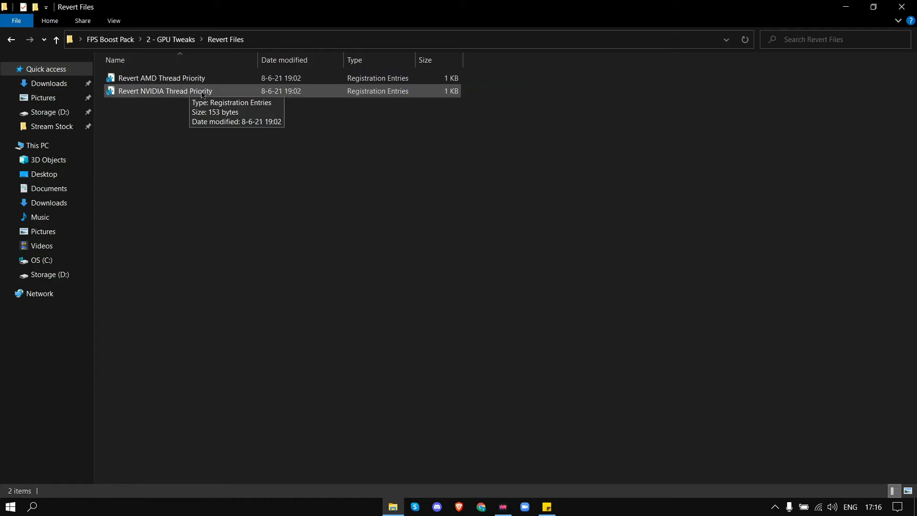
{"action": "left_click", "coordinate": [172, 40]}
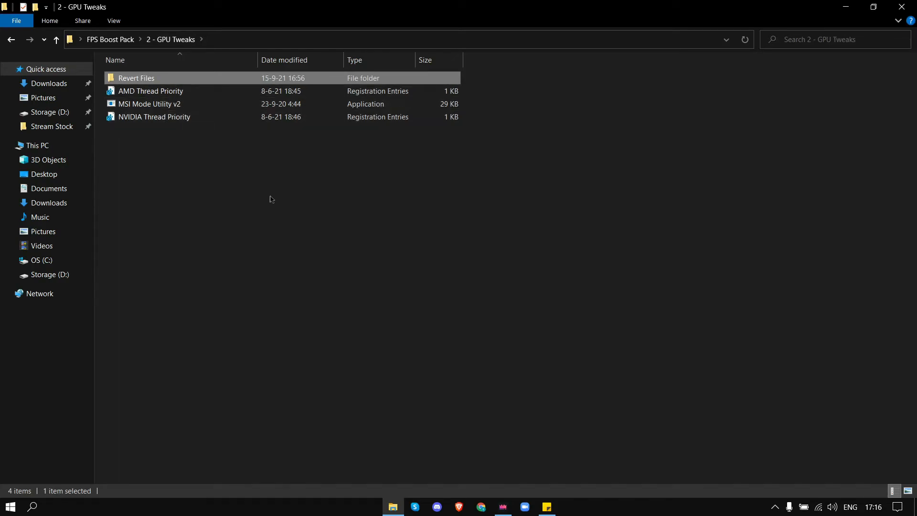
Step: Open Task Manager and compare the GPU 0 and GPU 1 entries on the Performance page before closing it
{"action": "right_click", "coordinate": [633, 511]}
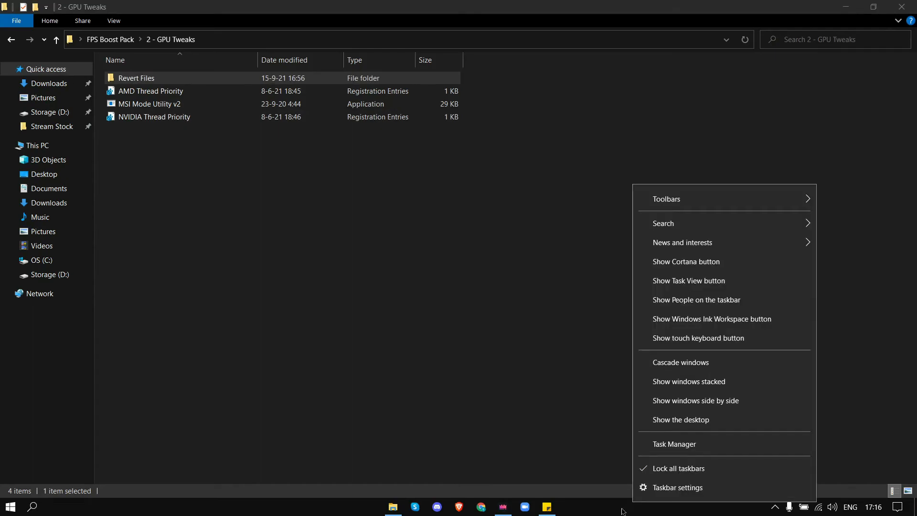
{"action": "left_click", "coordinate": [648, 455]}
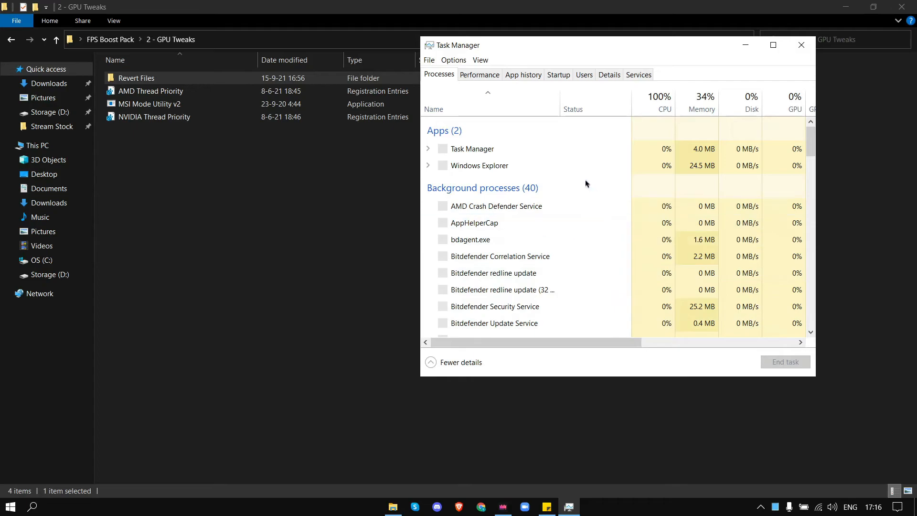
{"action": "left_click", "coordinate": [480, 76]}
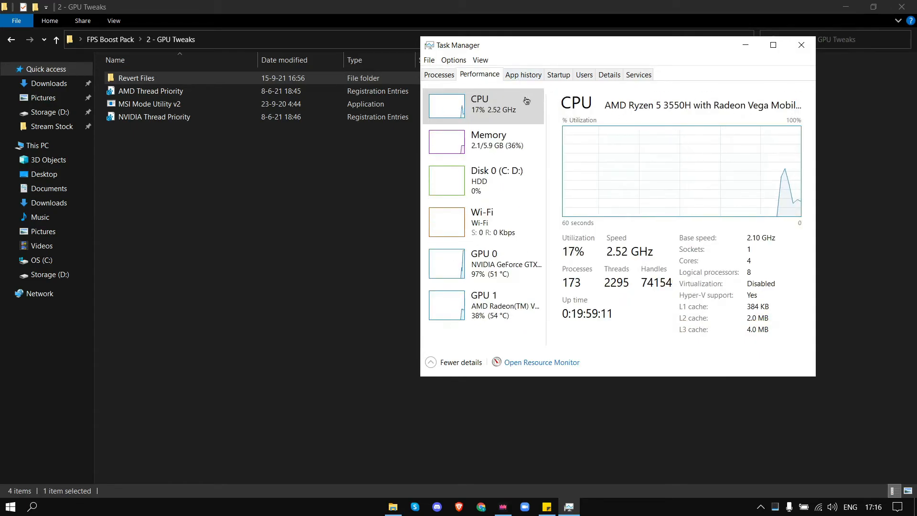
{"action": "left_click", "coordinate": [501, 271]}
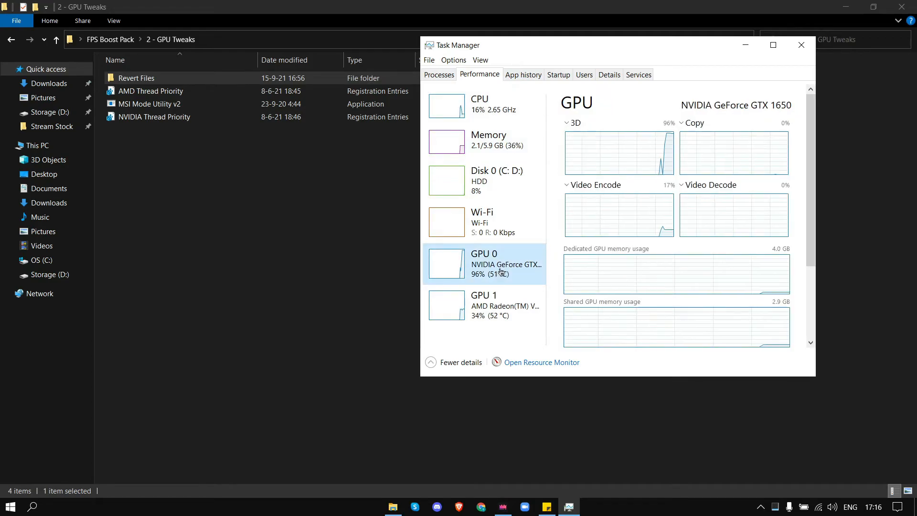
{"action": "left_click", "coordinate": [512, 319]}
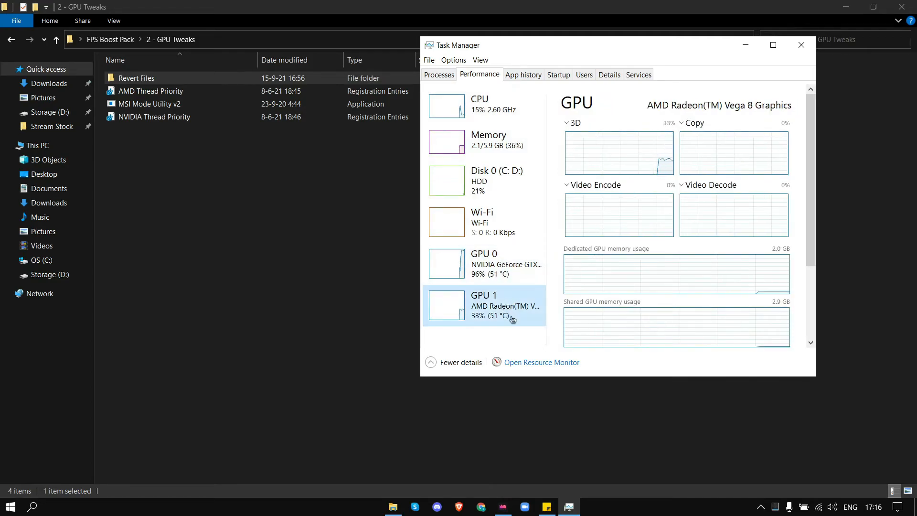
{"action": "left_click", "coordinate": [504, 268]}
{"action": "left_click", "coordinate": [502, 306]}
{"action": "left_click", "coordinate": [504, 273]}
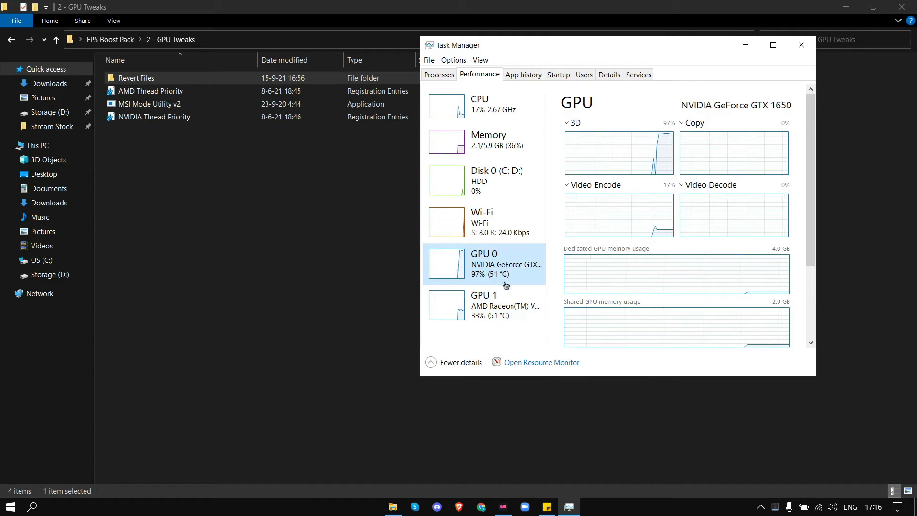
{"action": "left_click", "coordinate": [511, 306]}
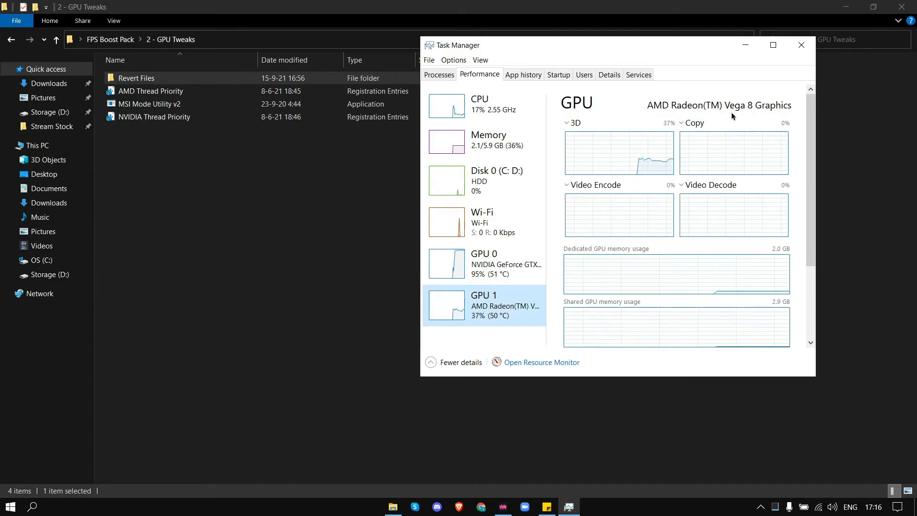
{"action": "left_click", "coordinate": [501, 265]}
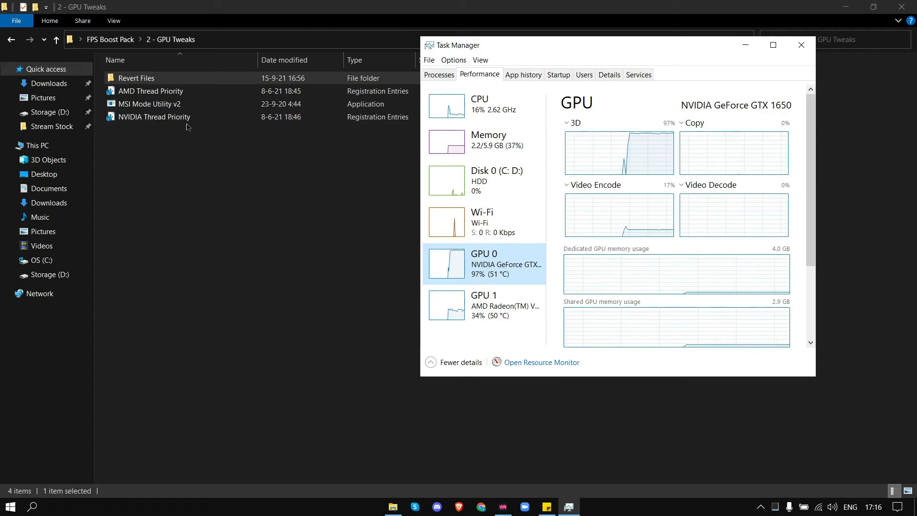
{"action": "left_click", "coordinate": [801, 45]}
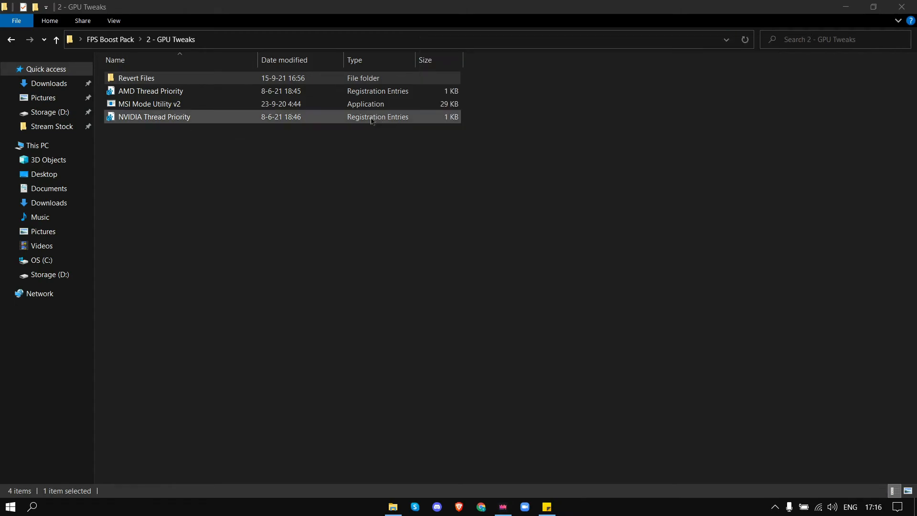
Step: Run MSI Mode Utility v2 as administrator and set both Realtek network adapters' interrupt priority to High
{"action": "double_click", "coordinate": [162, 104]}
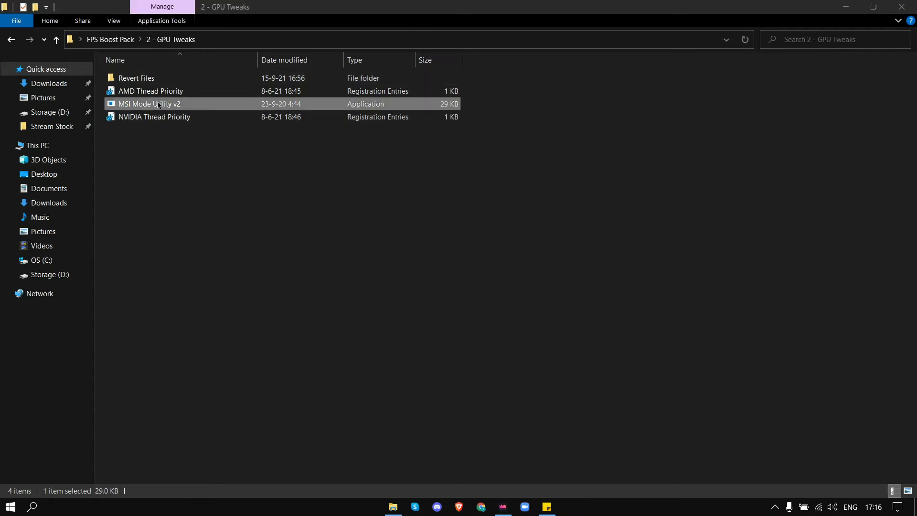
{"action": "right_click", "coordinate": [165, 108]}
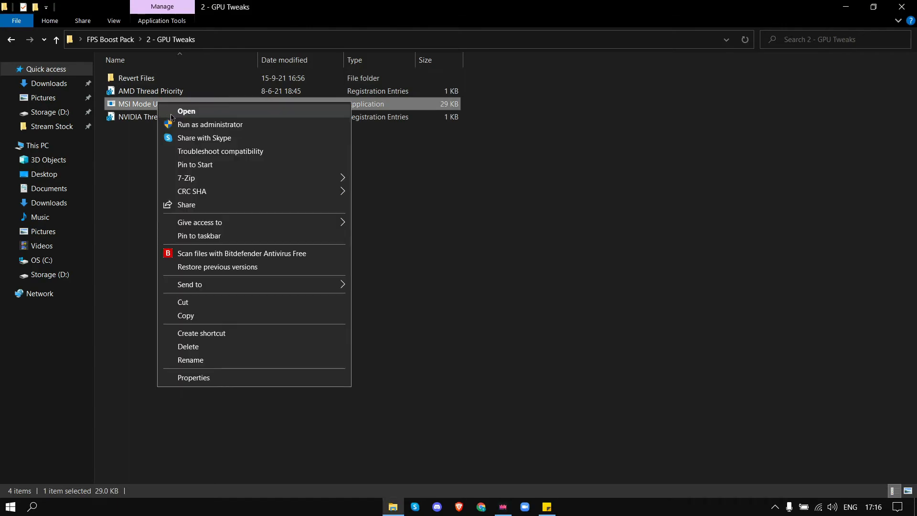
{"action": "left_click", "coordinate": [181, 123]}
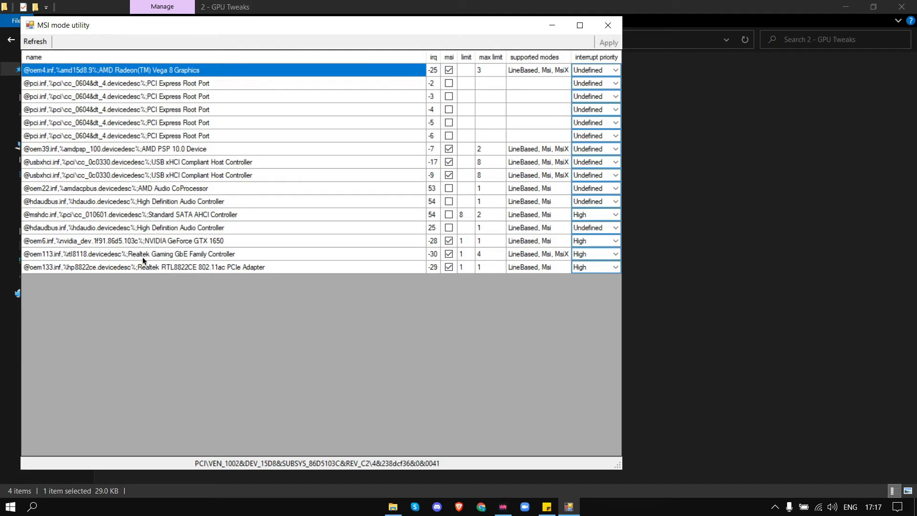
{"action": "left_click", "coordinate": [612, 254]}
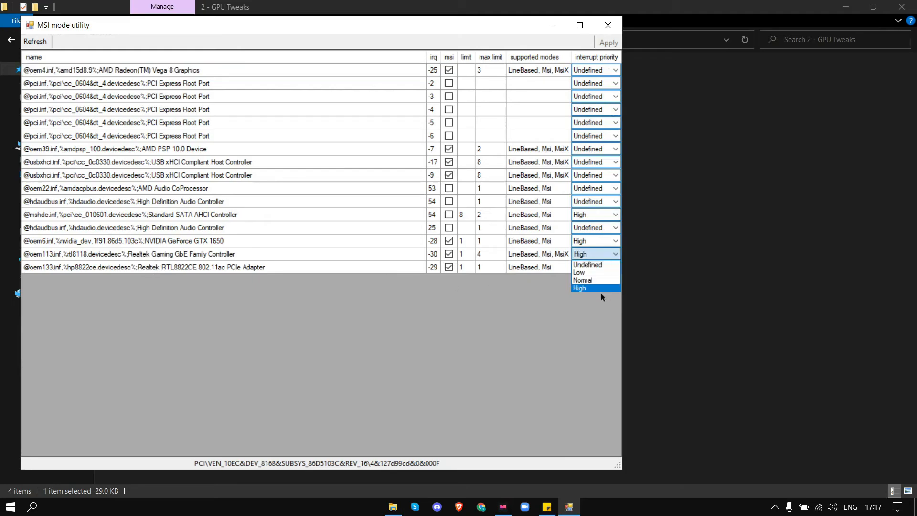
{"action": "left_click", "coordinate": [594, 288]}
{"action": "left_click", "coordinate": [615, 267]}
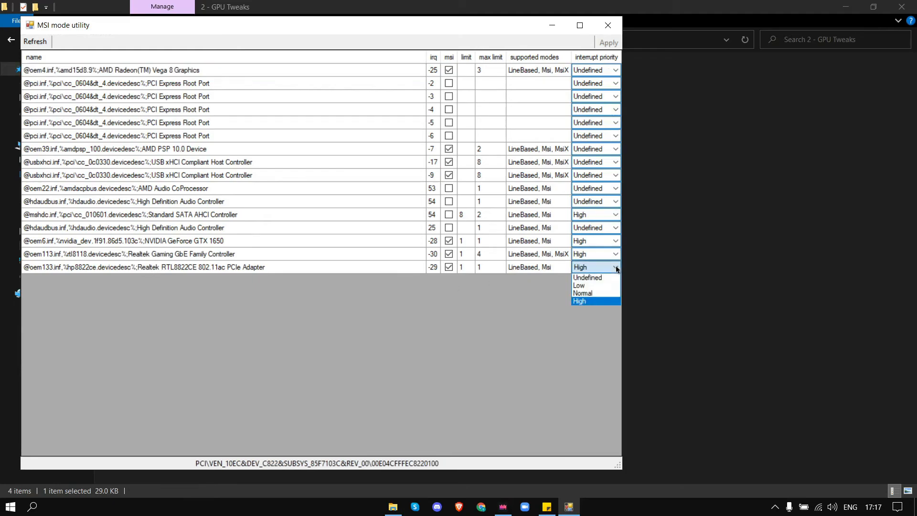
{"action": "left_click", "coordinate": [588, 300]}
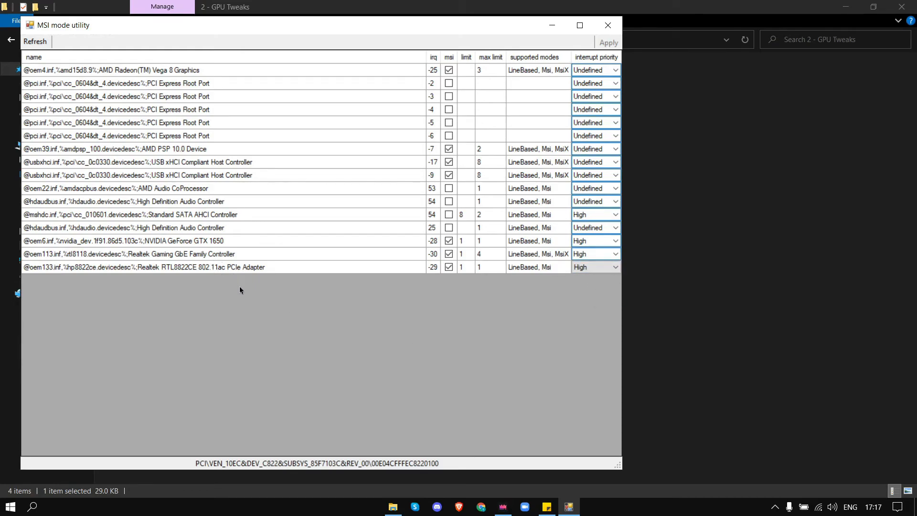
Step: Set the NVIDIA GeForce GTX 1650's interrupt priority to High and close the MSI mode utility
{"action": "left_click", "coordinate": [193, 244]}
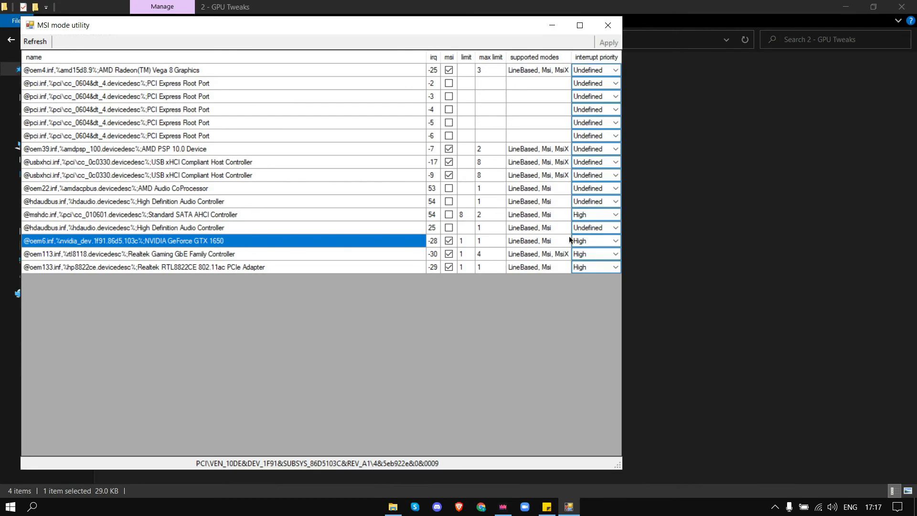
{"action": "left_click", "coordinate": [614, 241]}
{"action": "left_click", "coordinate": [594, 273]}
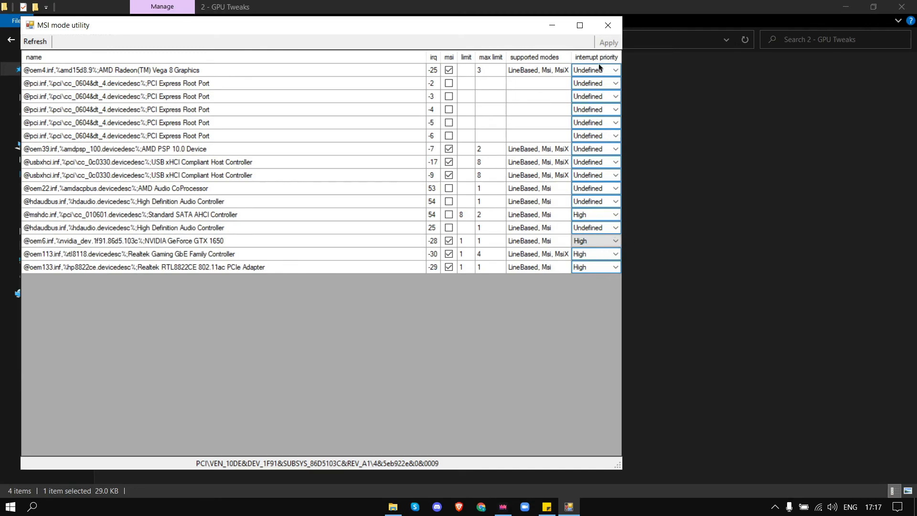
{"action": "left_click", "coordinate": [608, 24]}
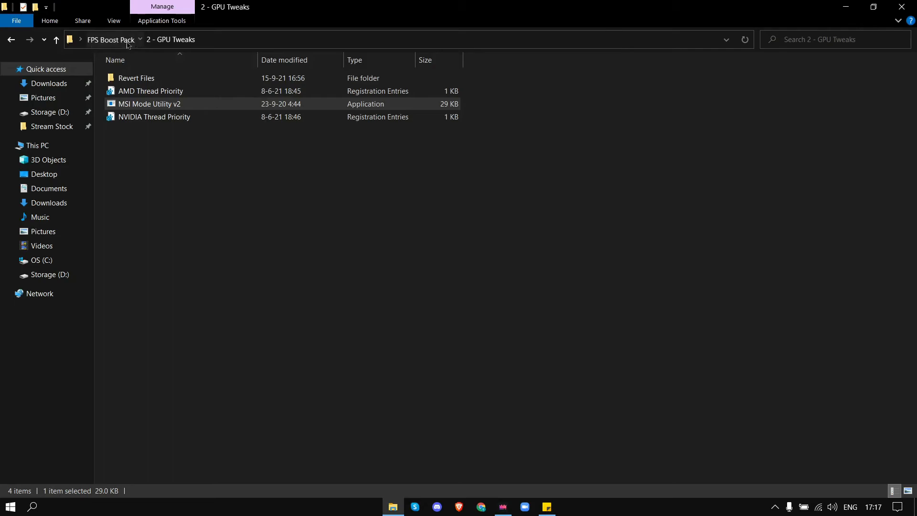
Step: Open the 5 - PC Cleanup folder inside FPS Boost Pack and inspect its Lower Input Delay and Import Hone files
{"action": "left_click", "coordinate": [110, 39]}
{"action": "double_click", "coordinate": [178, 104]}
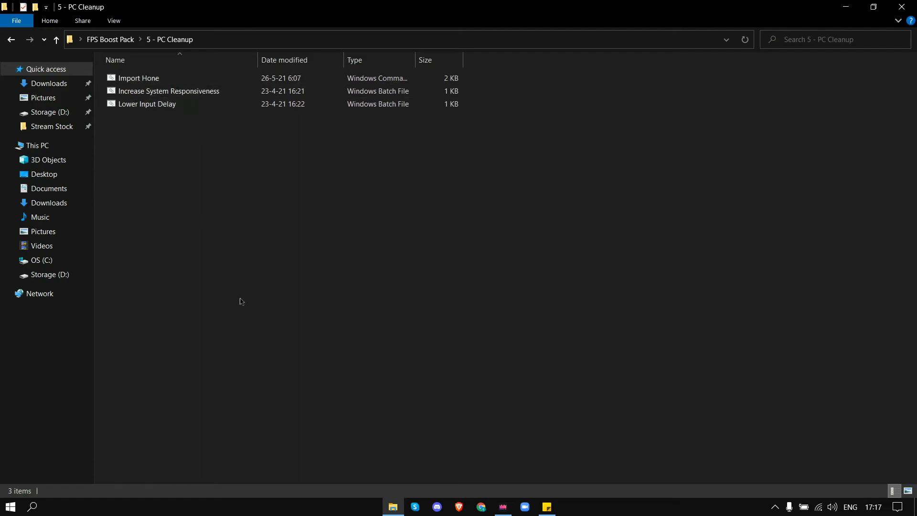
{"action": "left_click", "coordinate": [139, 105]}
{"action": "right_click", "coordinate": [142, 105]}
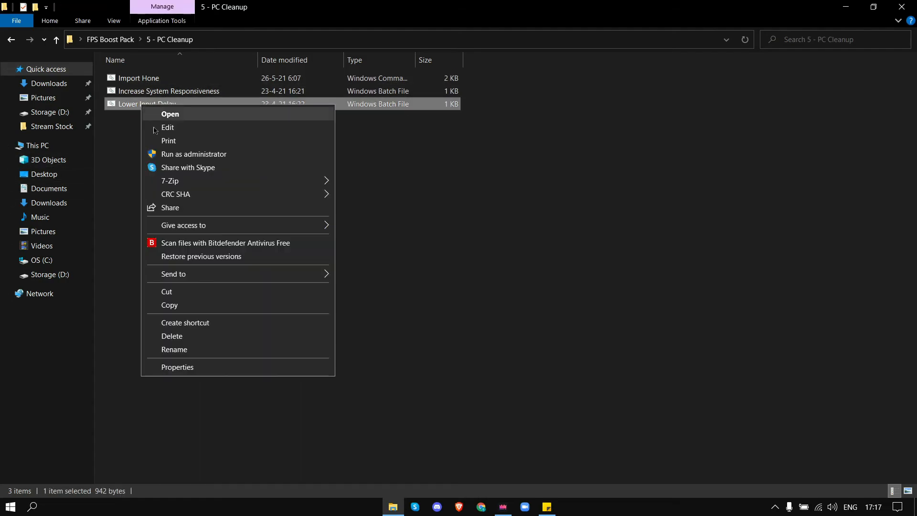
{"action": "left_click", "coordinate": [557, 249]}
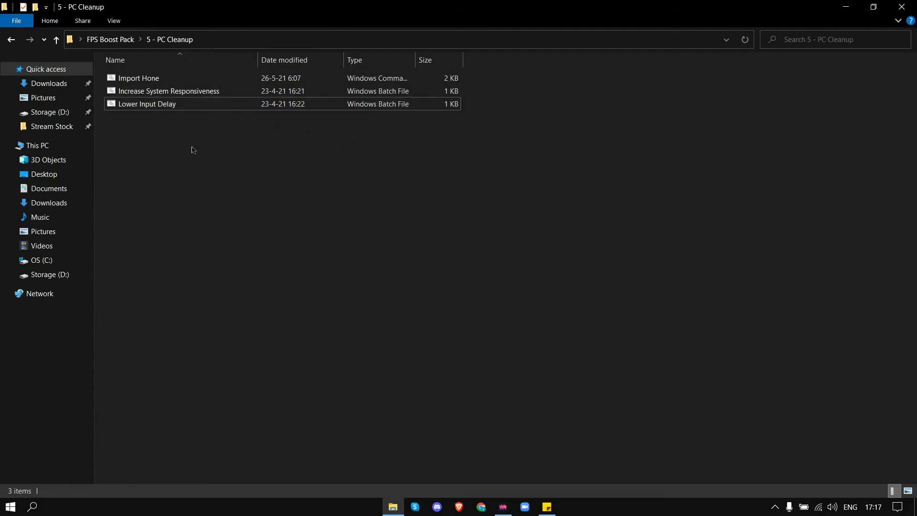
{"action": "left_click", "coordinate": [182, 79]}
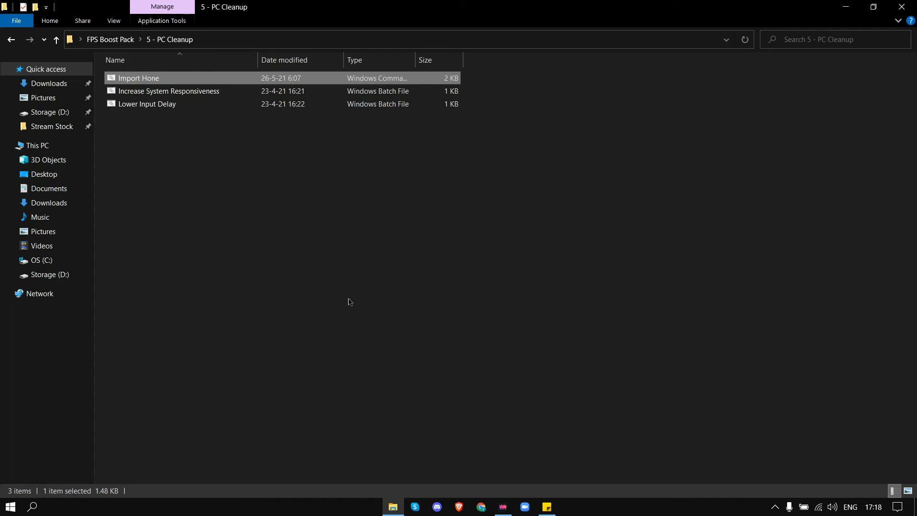
{"action": "left_click", "coordinate": [349, 302]}
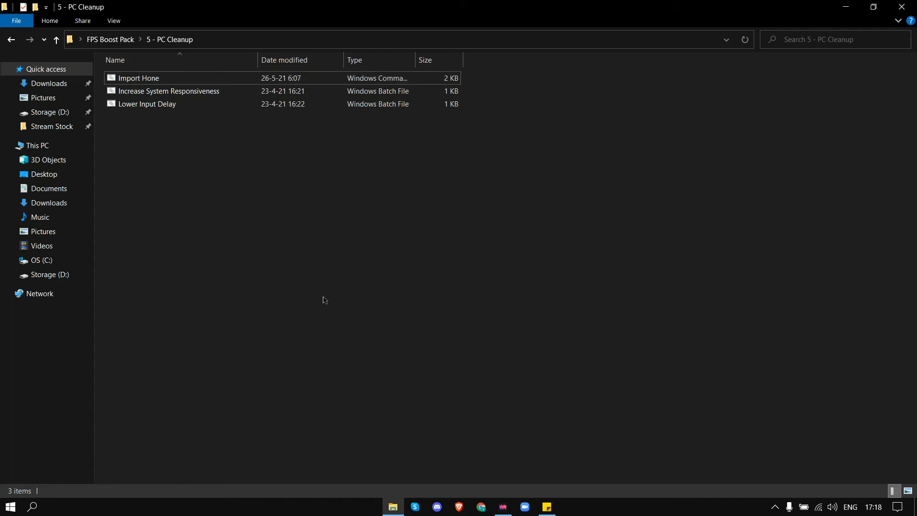
Step: Open Task Manager from the taskbar, check the GPU on the Performance page, and close it
{"action": "right_click", "coordinate": [629, 506]}
{"action": "left_click", "coordinate": [647, 450]}
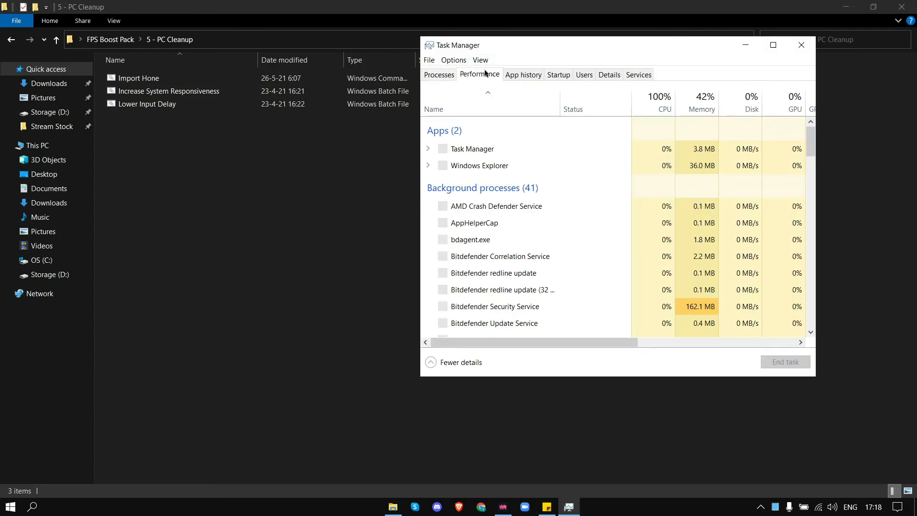
{"action": "left_click", "coordinate": [479, 74]}
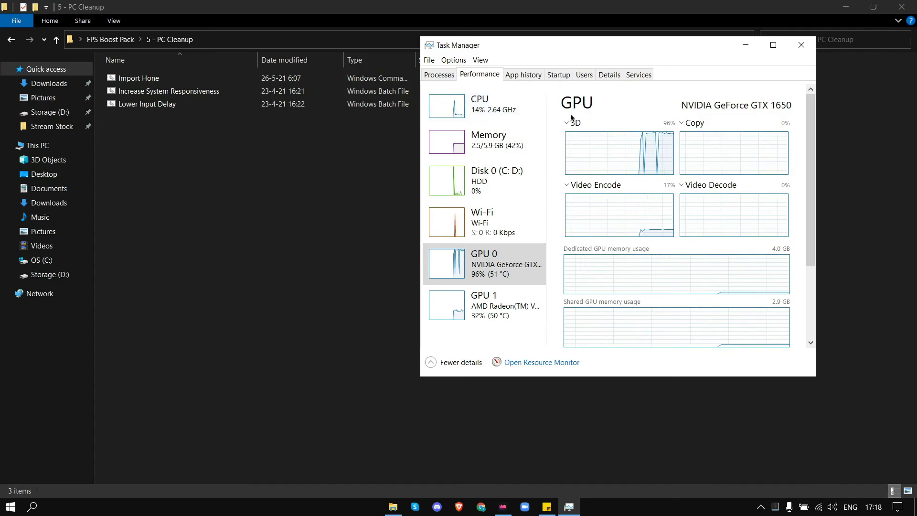
{"action": "left_click", "coordinate": [801, 45]}
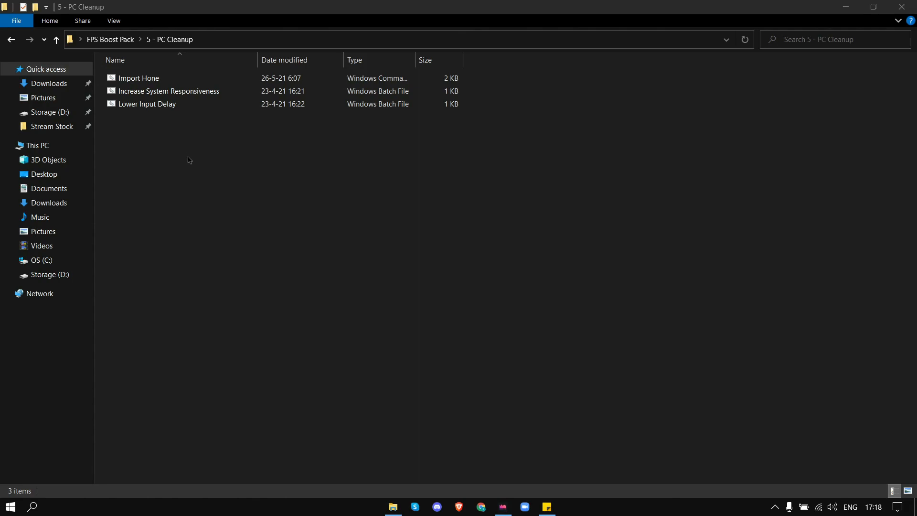
Step: Close the File Explorer window and return to the desktop
{"action": "right_click", "coordinate": [206, 226]}
{"action": "left_click", "coordinate": [244, 291]}
{"action": "left_click", "coordinate": [901, 7]}
{"action": "right_click", "coordinate": [488, 127]}
{"action": "left_click", "coordinate": [504, 178]}
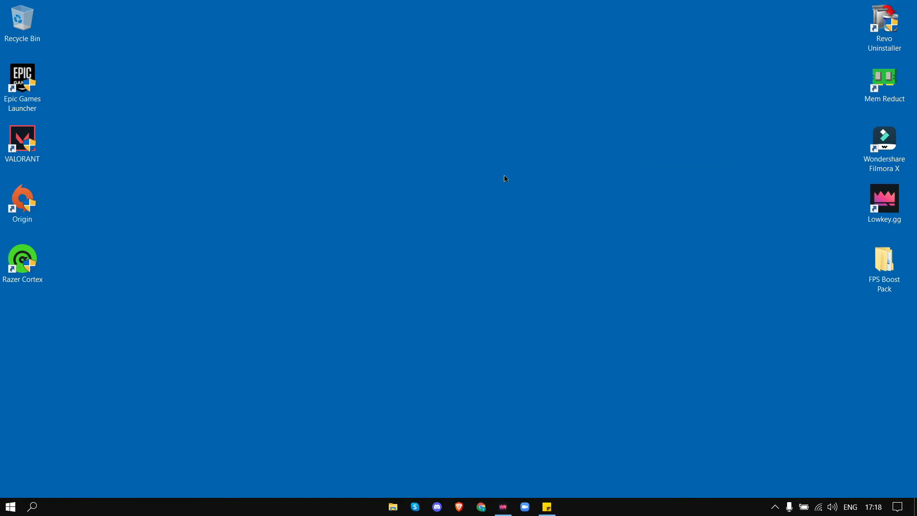